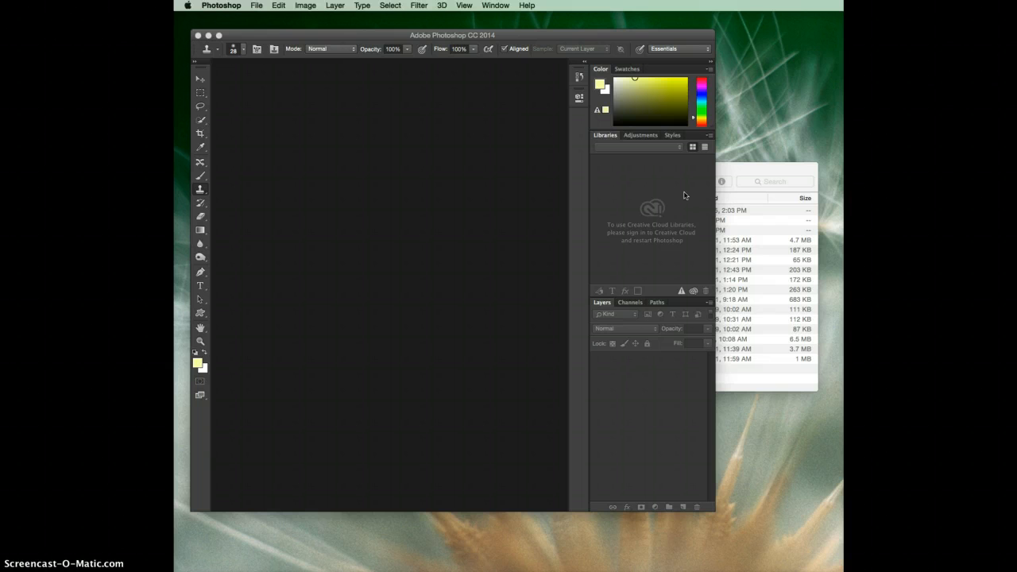
Switch to Finder and position the Photoshop Videos folder window so that the empty Photoshop canvas stays uncovered.
click(721, 190)
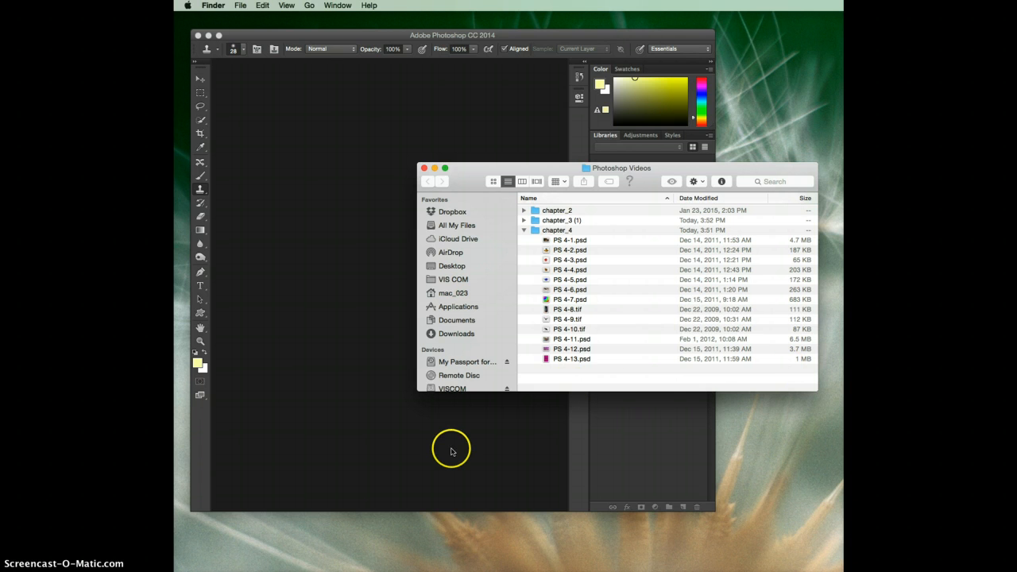
drag(633, 171, 656, 164)
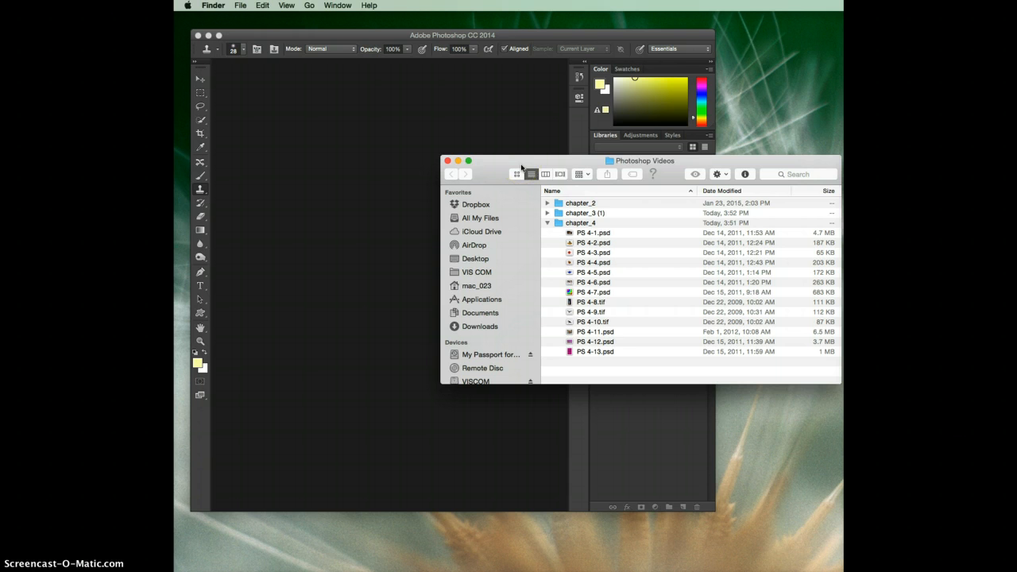
drag(596, 161, 572, 164)
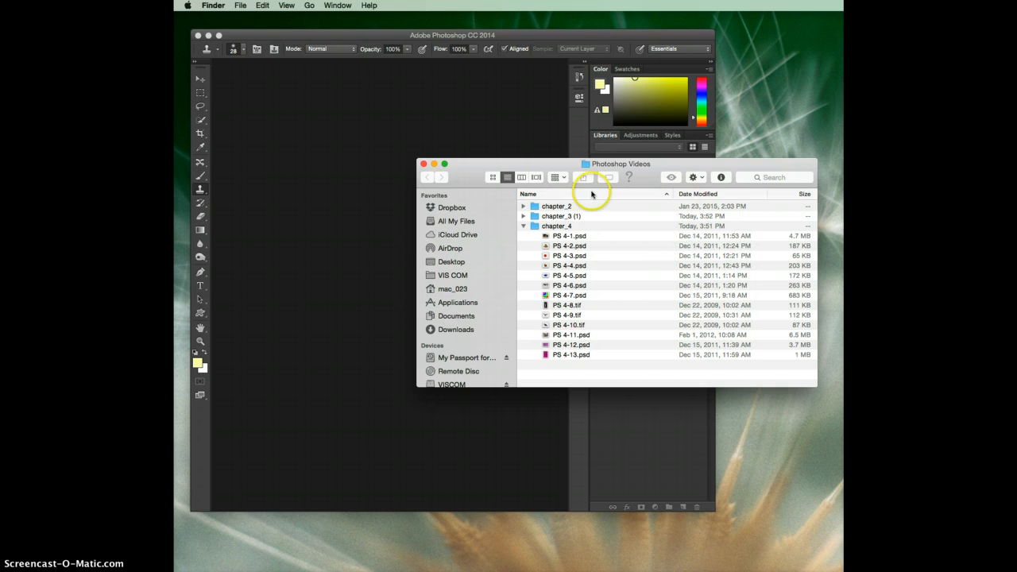
drag(539, 163, 568, 158)
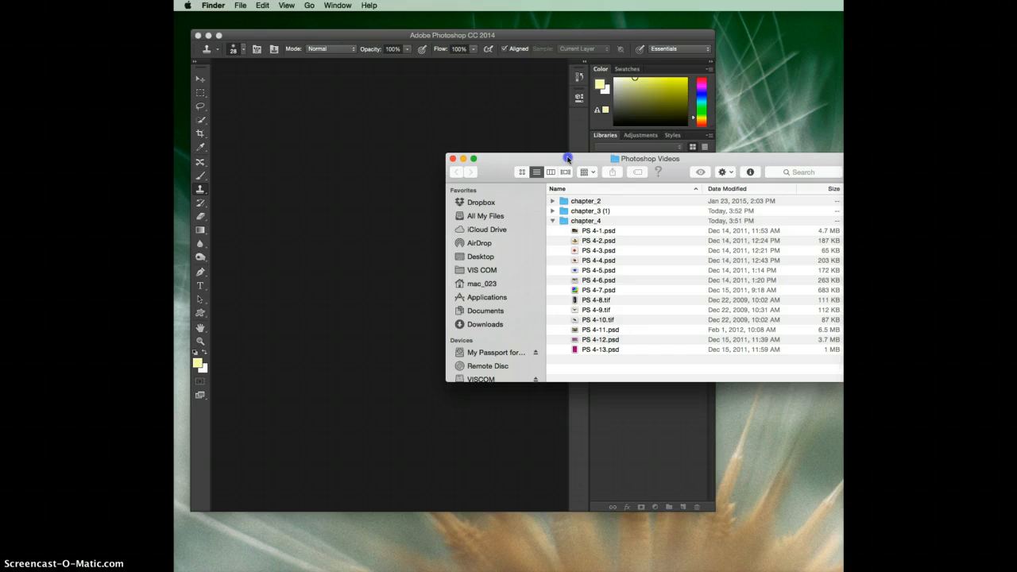
drag(568, 158, 592, 170)
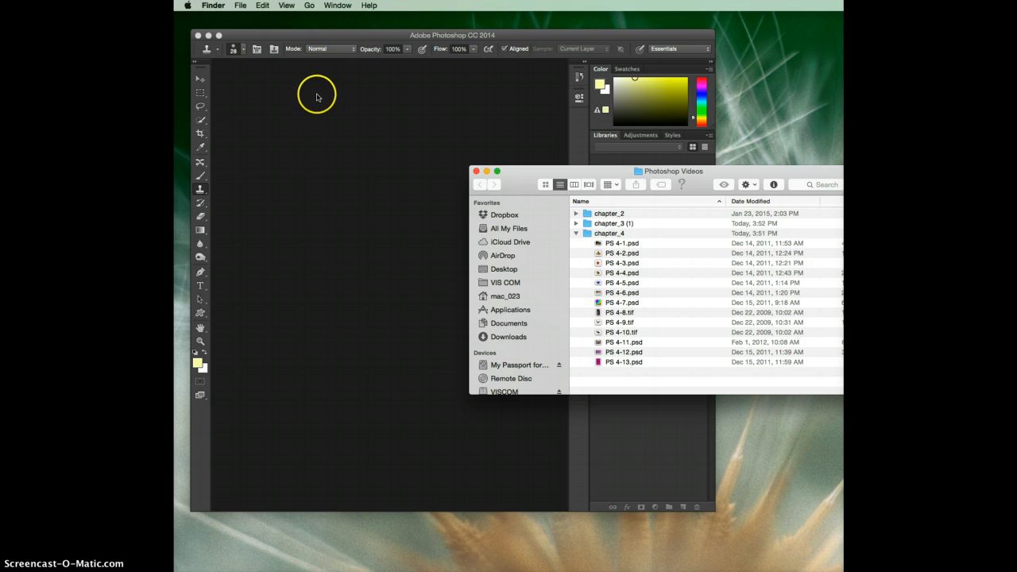
click(255, 65)
click(257, 7)
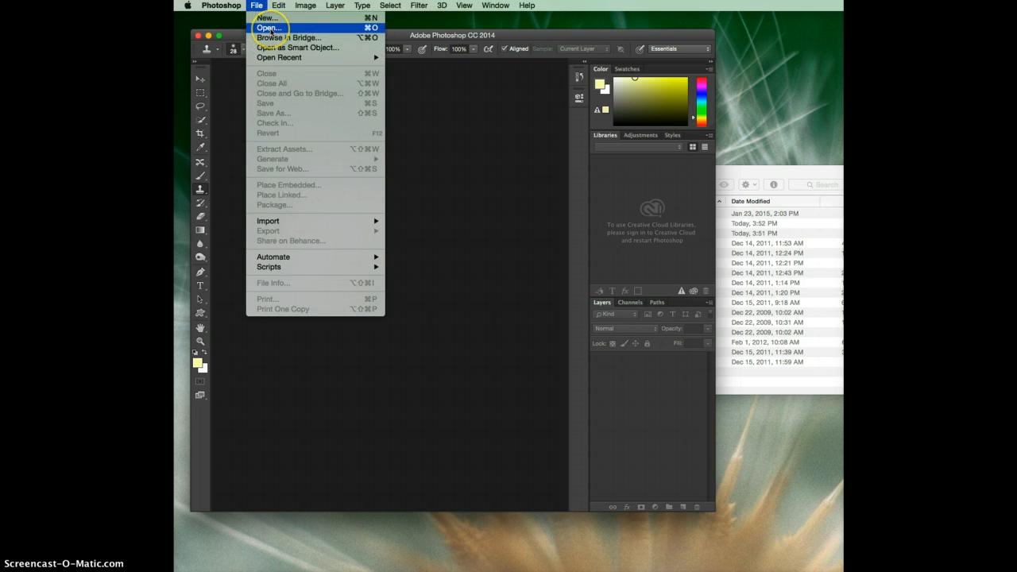
click(434, 108)
Switch to Finder and open PS 4-1.psd from the chapter_4 folder in Photoshop.
click(761, 162)
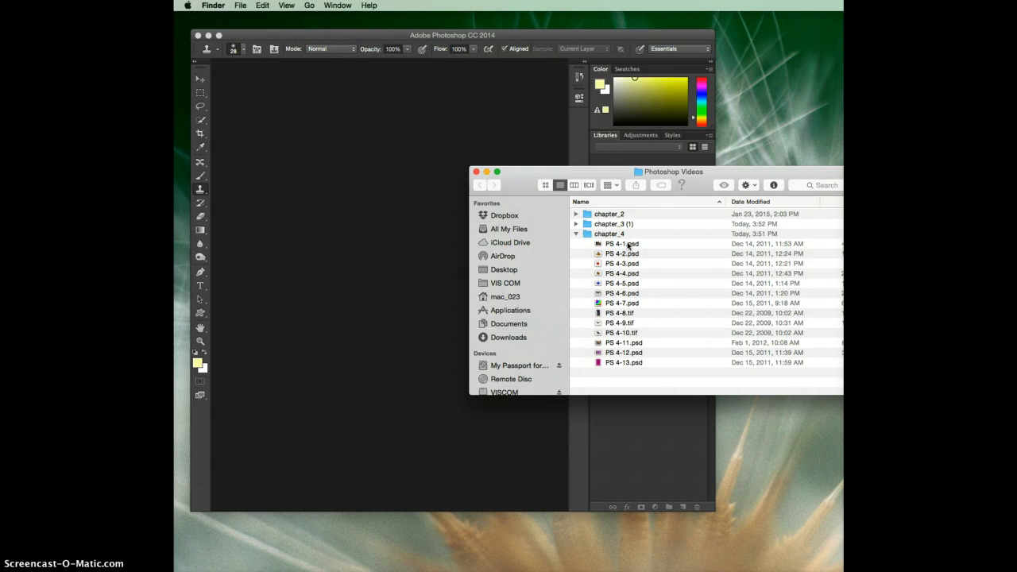
click(599, 245)
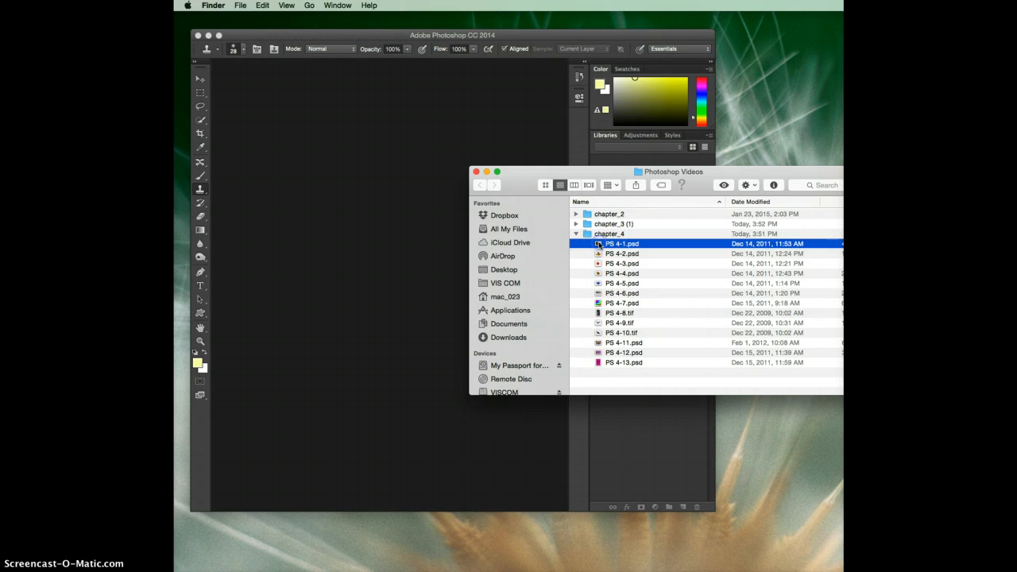
drag(598, 246, 363, 280)
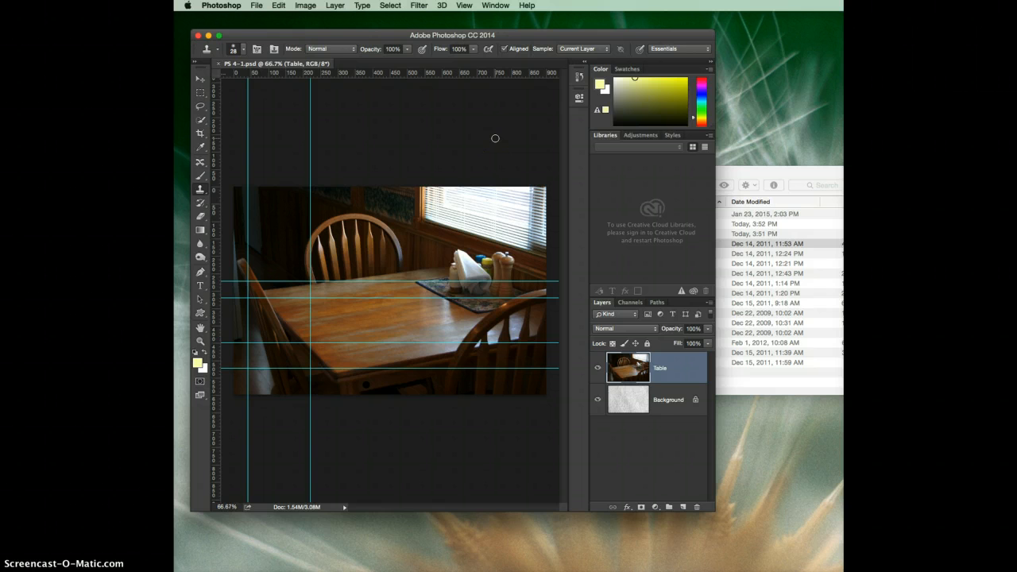
Try opening PS 4-1.psd from the chapter_4 folder again, this time through Photoshop in the Dock.
click(761, 174)
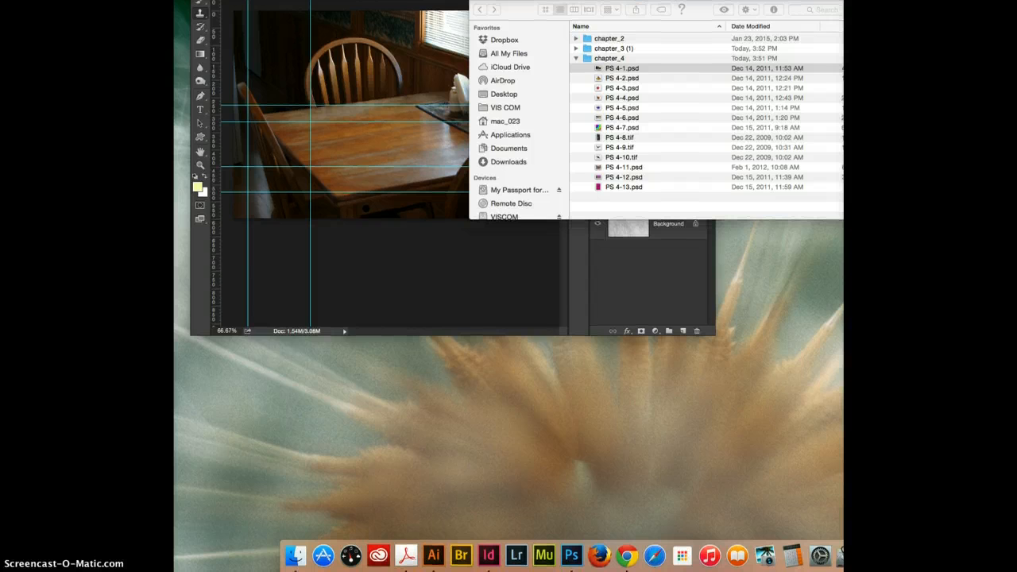
drag(802, 1, 778, 21)
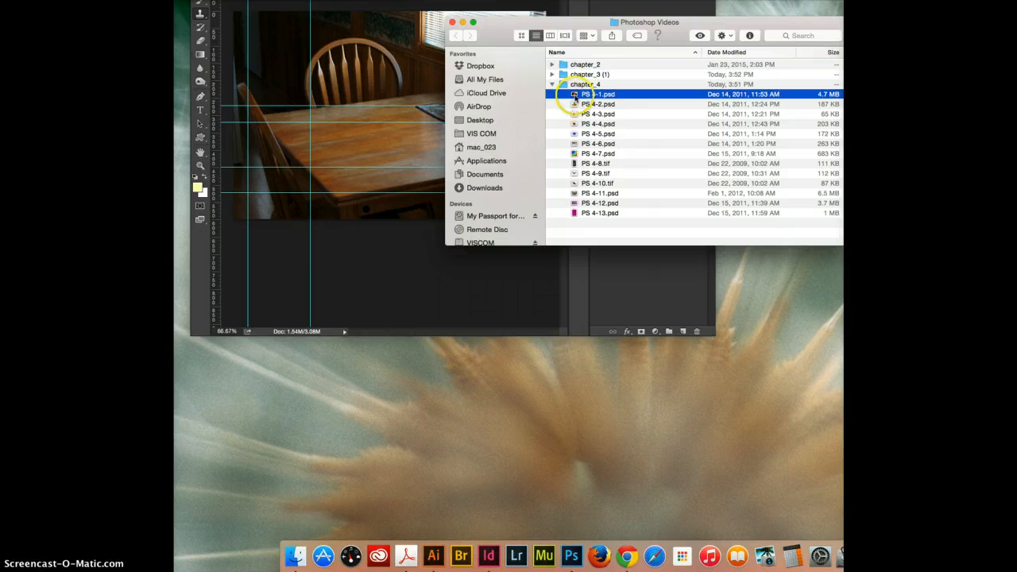
drag(575, 96, 569, 558)
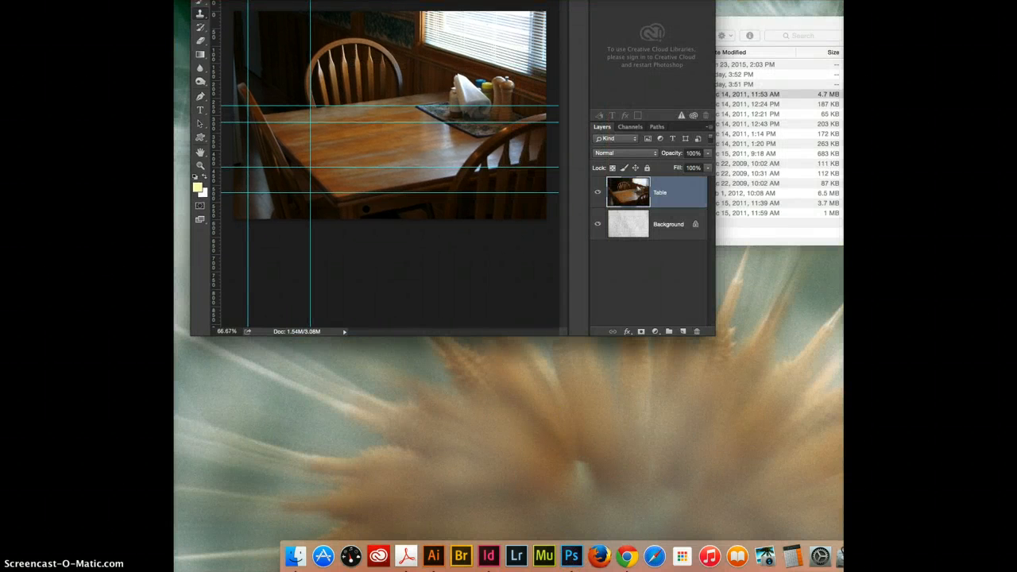
Open PS 4-2.psd from Finder's chapter_4 folder in Photoshop and bring Photoshop to the front.
click(753, 29)
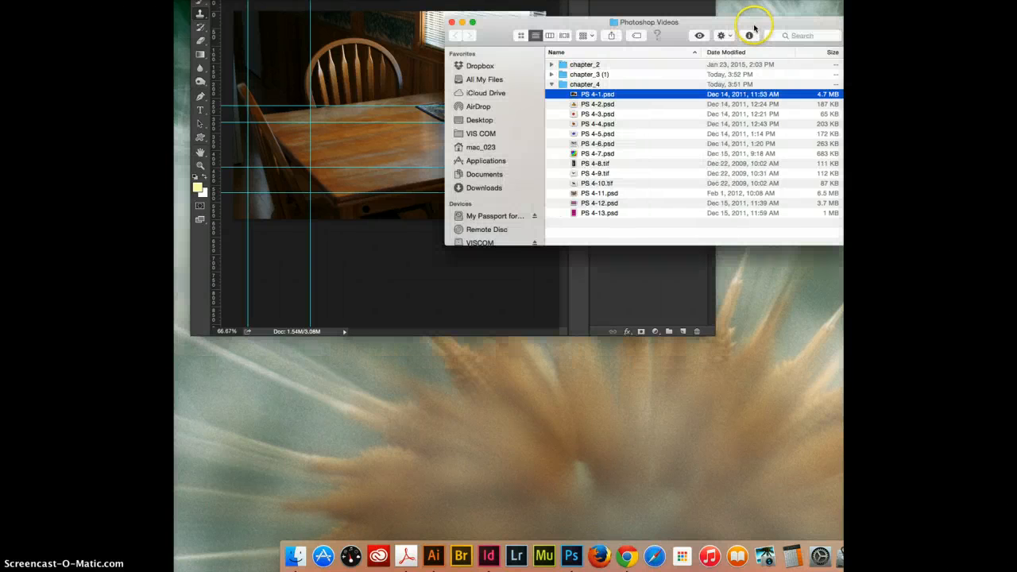
click(573, 106)
drag(573, 107, 571, 556)
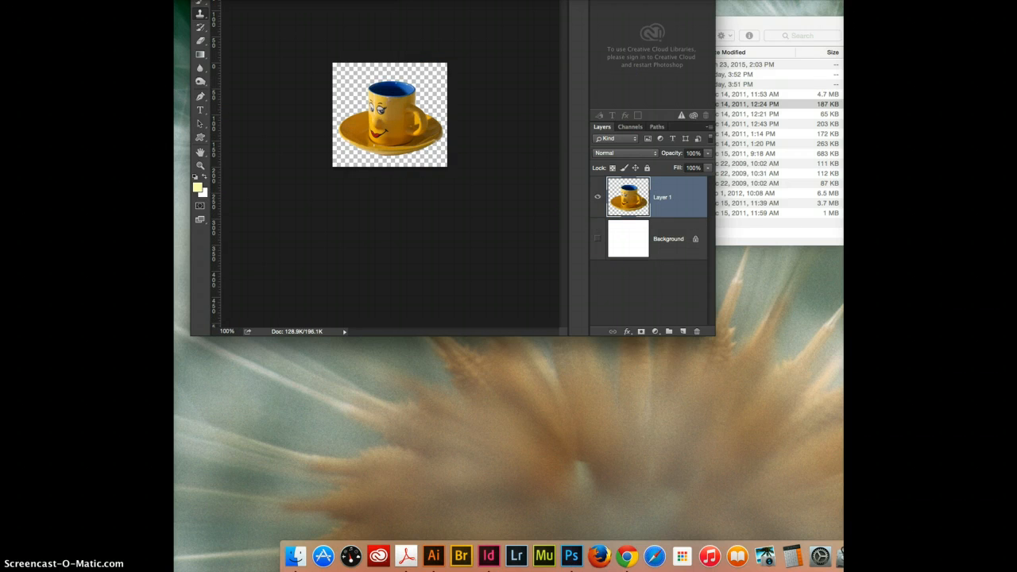
click(746, 25)
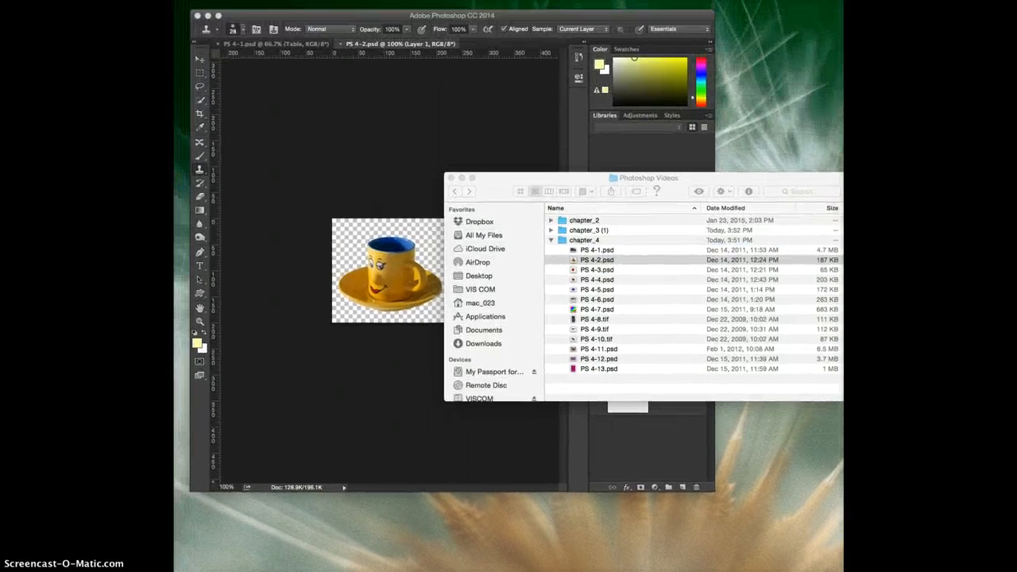
click(511, 108)
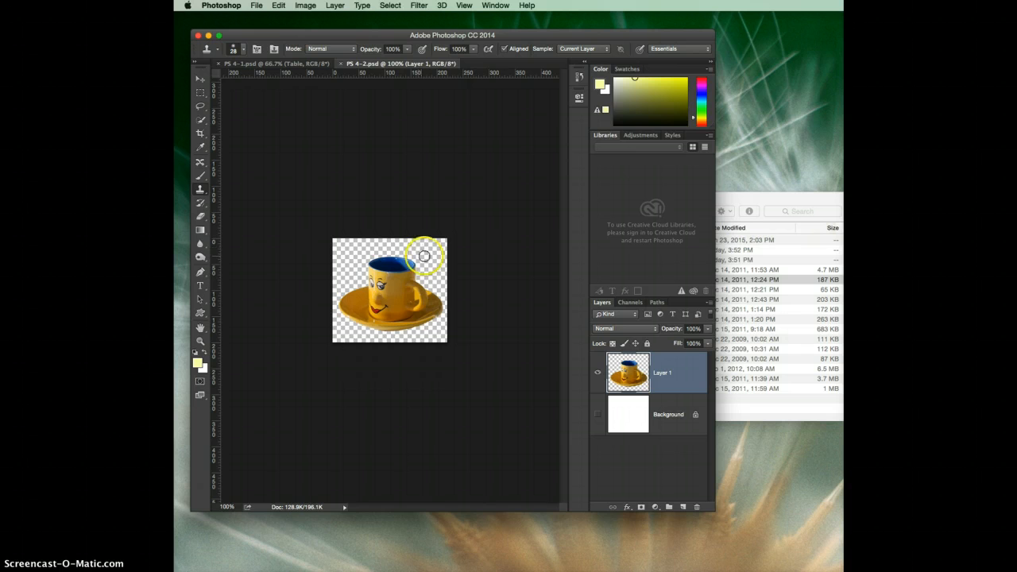
Make PS 4-1.psd the active document and clear all of its guides.
click(306, 63)
click(349, 65)
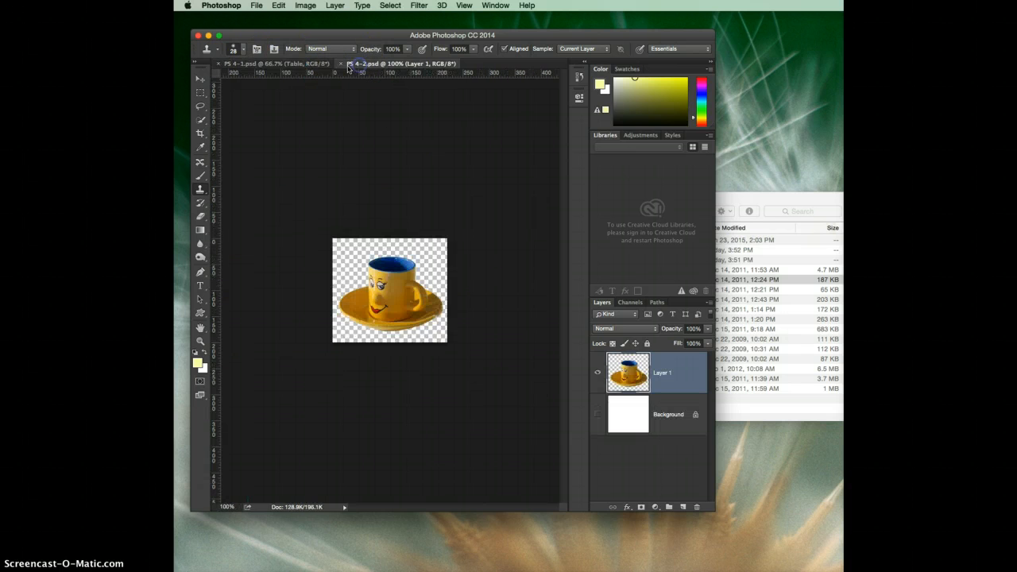
click(300, 64)
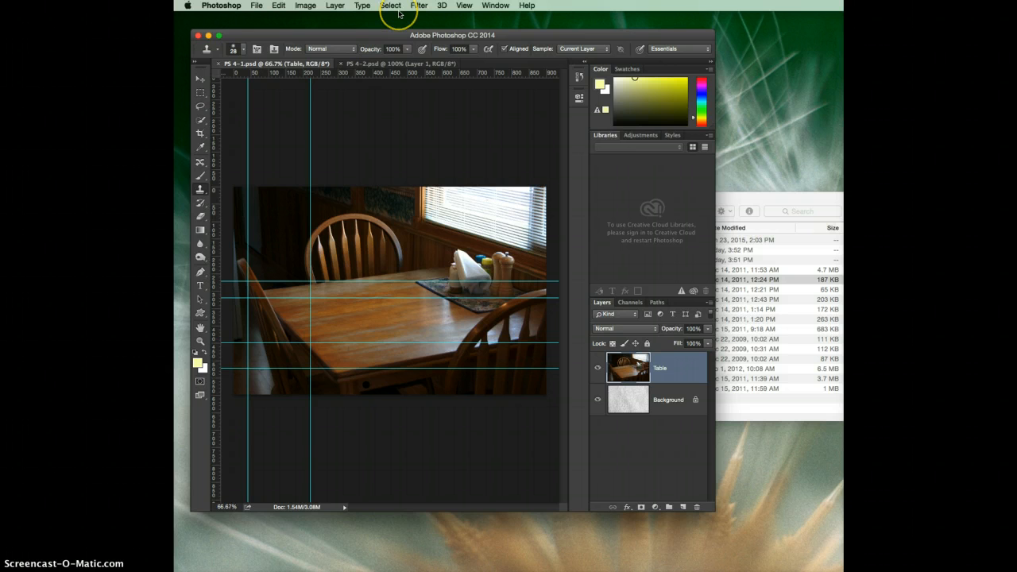
click(469, 5)
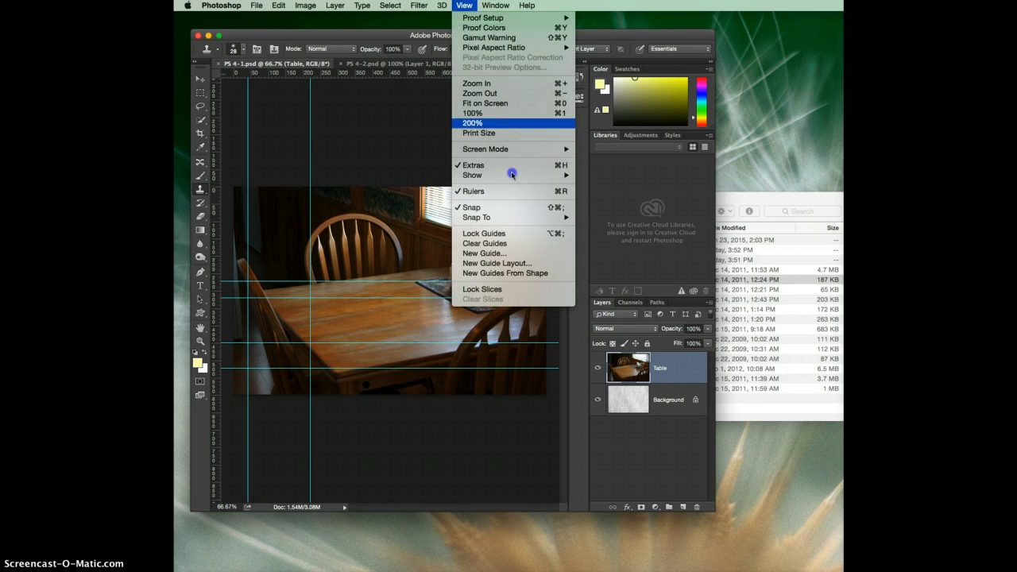
click(521, 245)
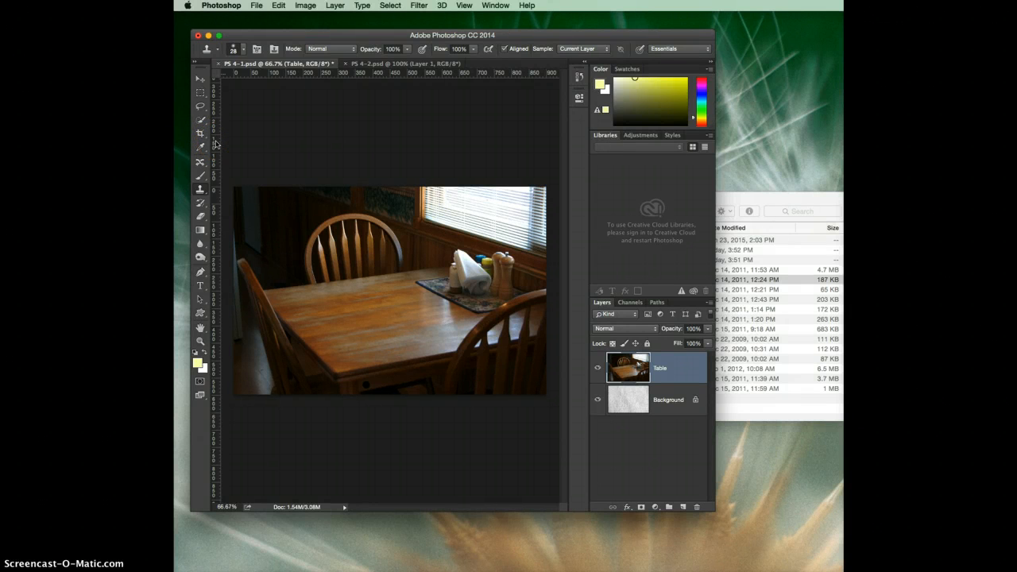
Place a vertical guide at about 200 px and a horizontal guide across the rear chair's top, and clear both again.
drag(217, 142, 306, 140)
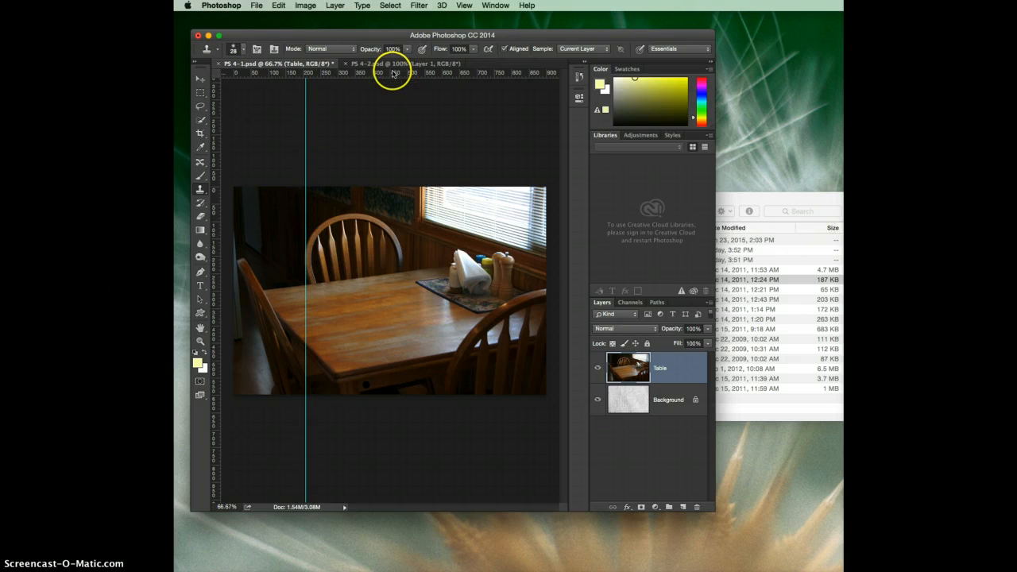
drag(393, 74, 403, 214)
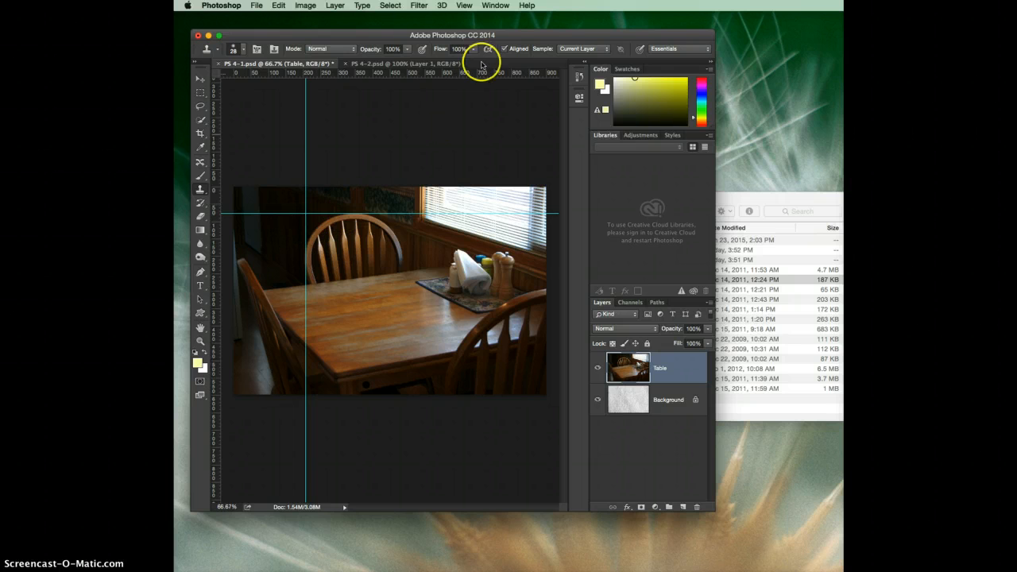
click(392, 8)
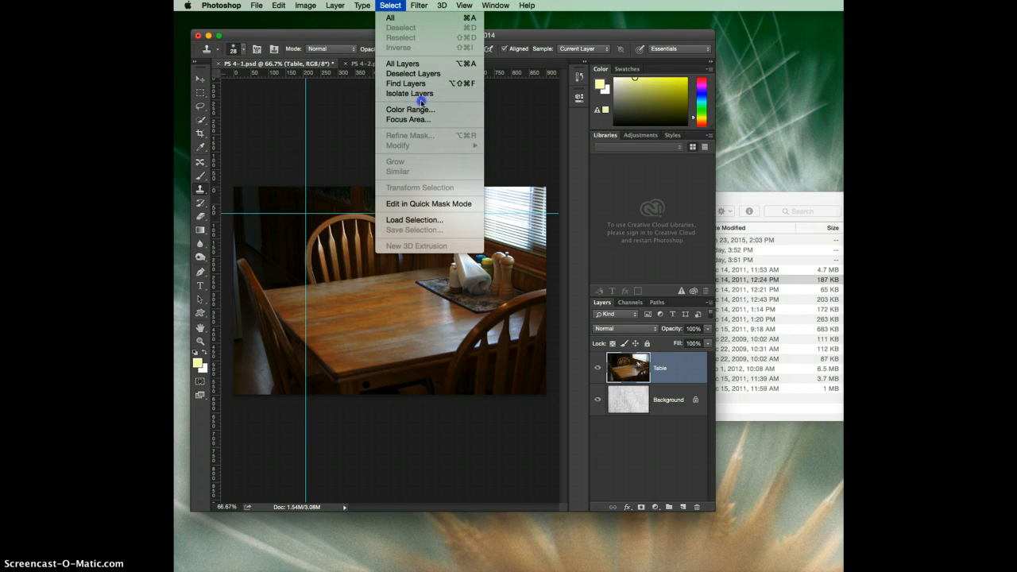
mouse_move(467, 6)
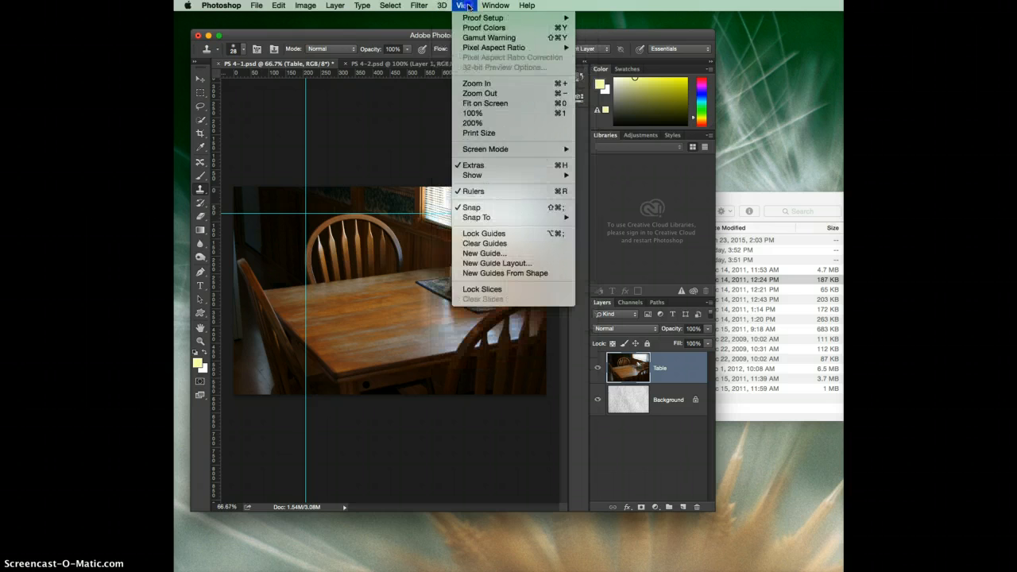
click(504, 243)
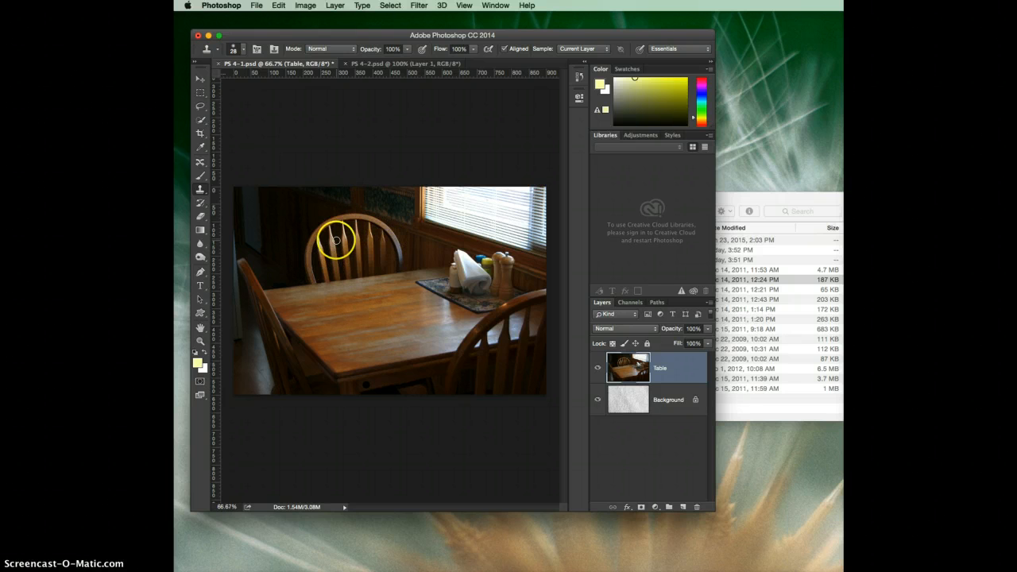
Close PS 4-2.psd and try placing that file from the chapter_4 folder into the table image, cancelling the placement.
click(373, 64)
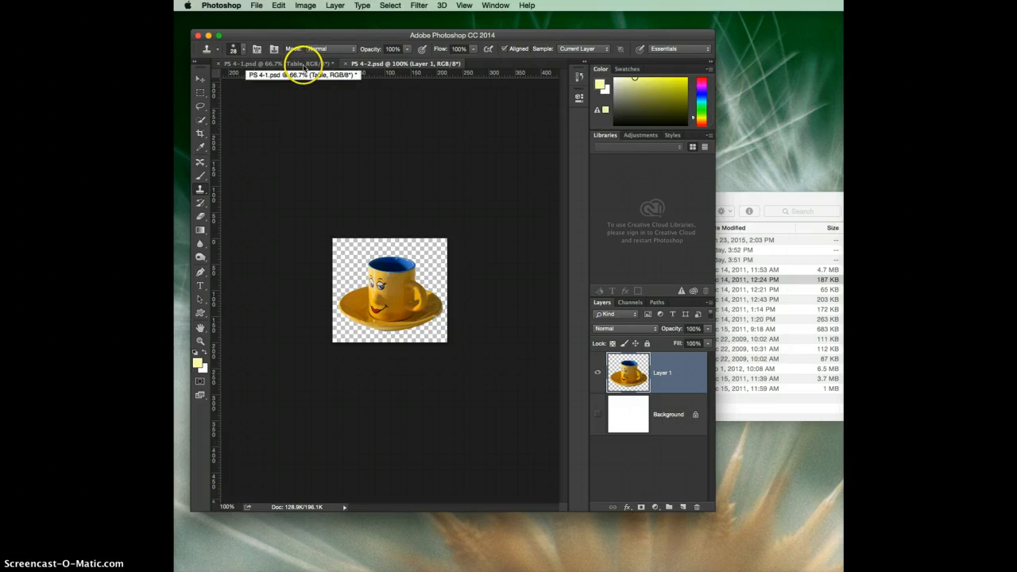
click(345, 63)
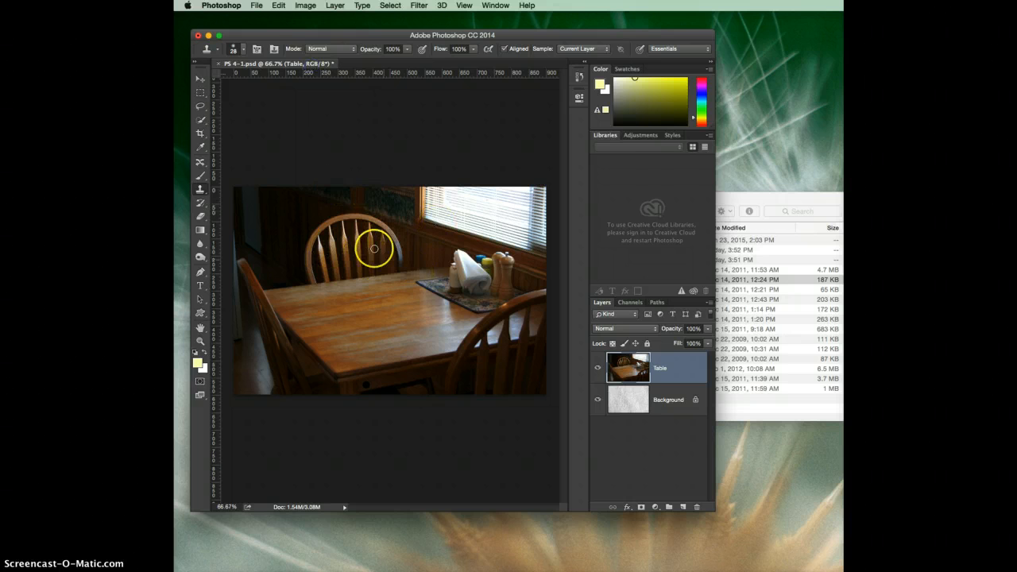
click(782, 204)
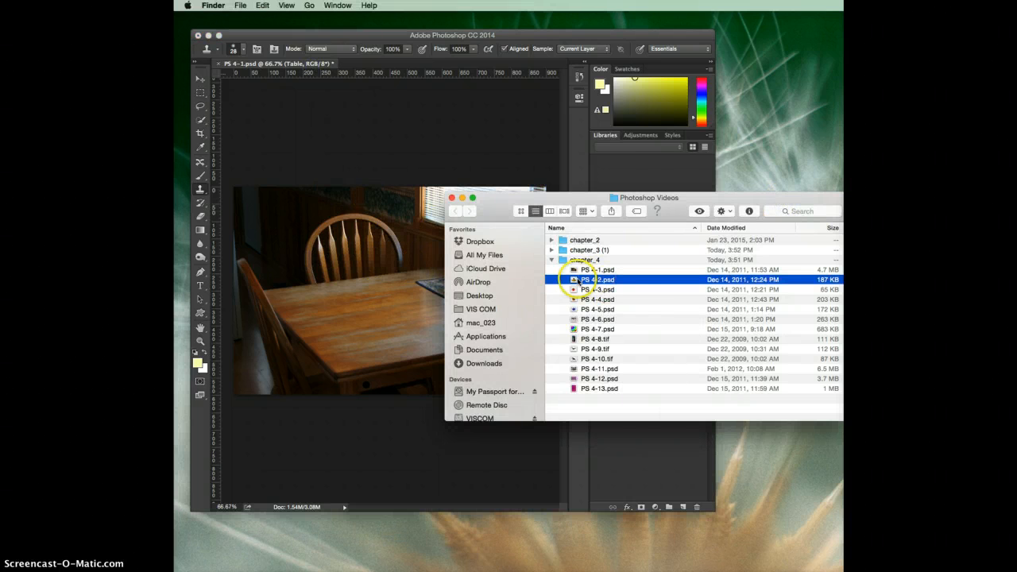
drag(595, 279, 373, 313)
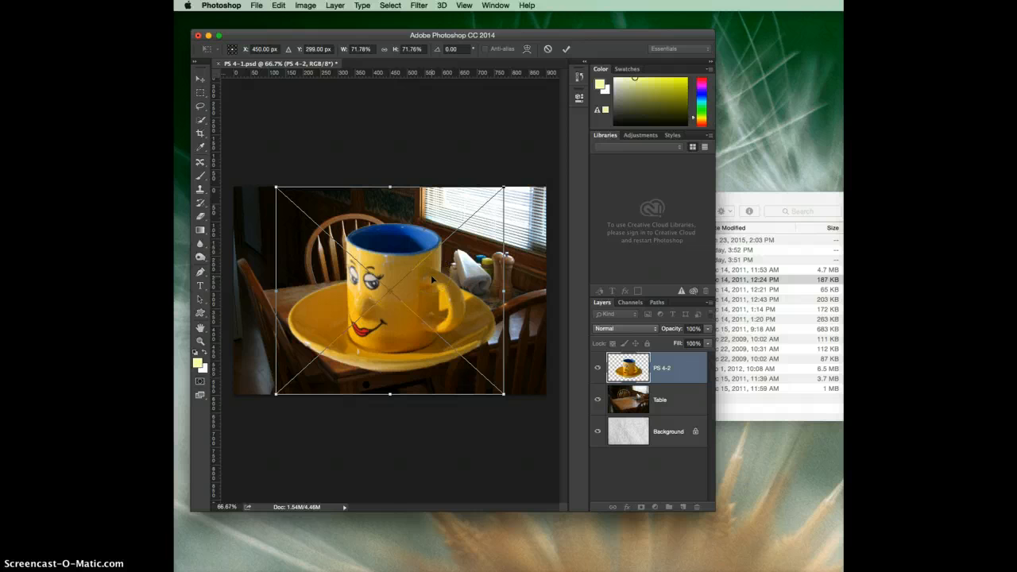
click(548, 50)
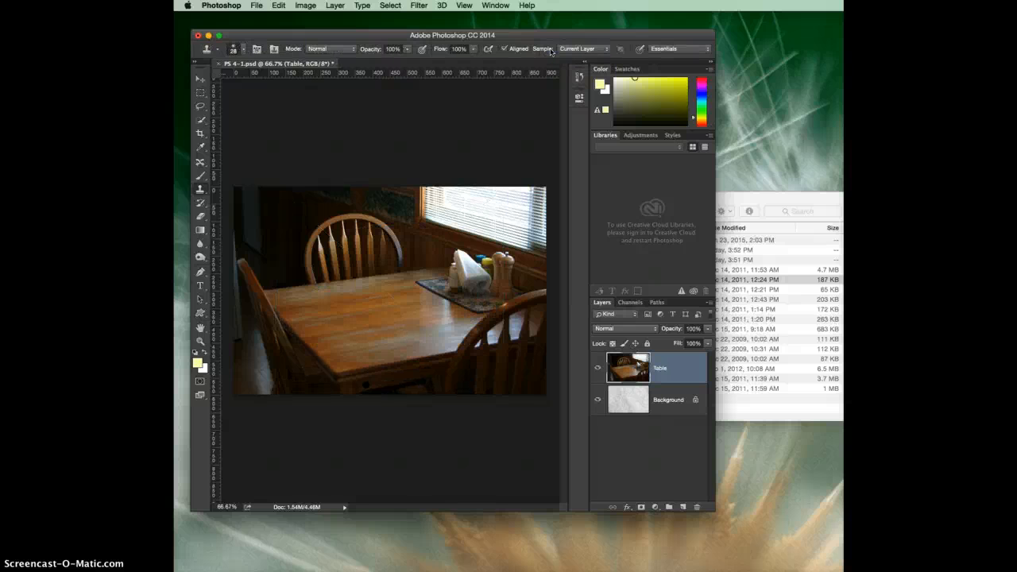
Open PS 4-2.psd from Finder as a separate document and float it in its own window over the table image.
click(731, 198)
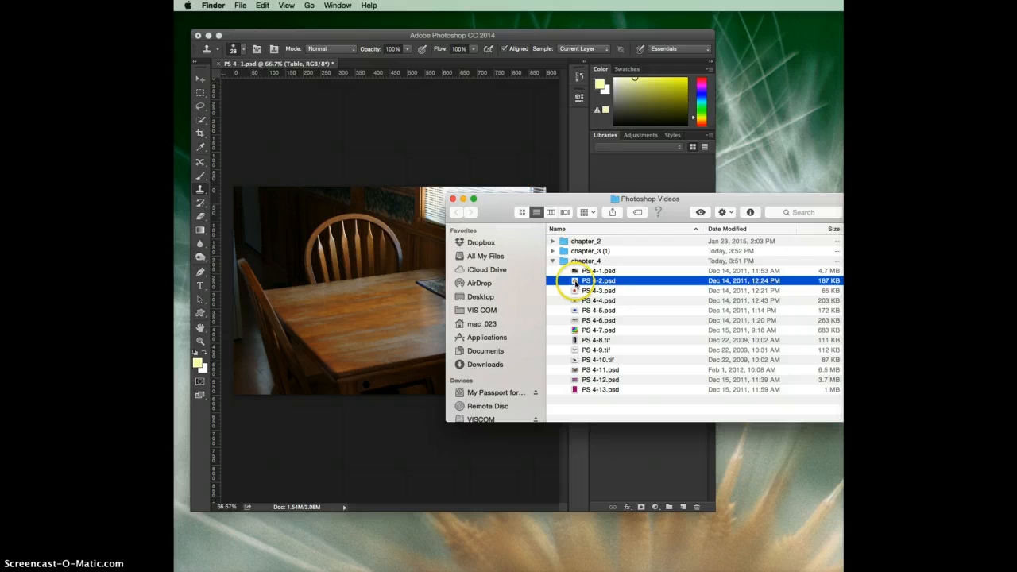
drag(575, 283, 611, 543)
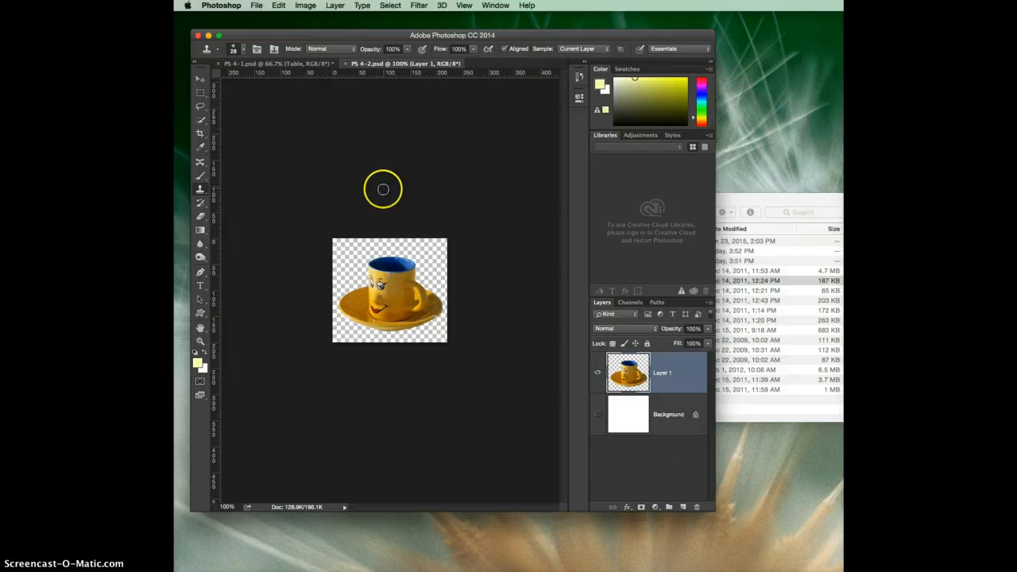
drag(398, 64, 498, 180)
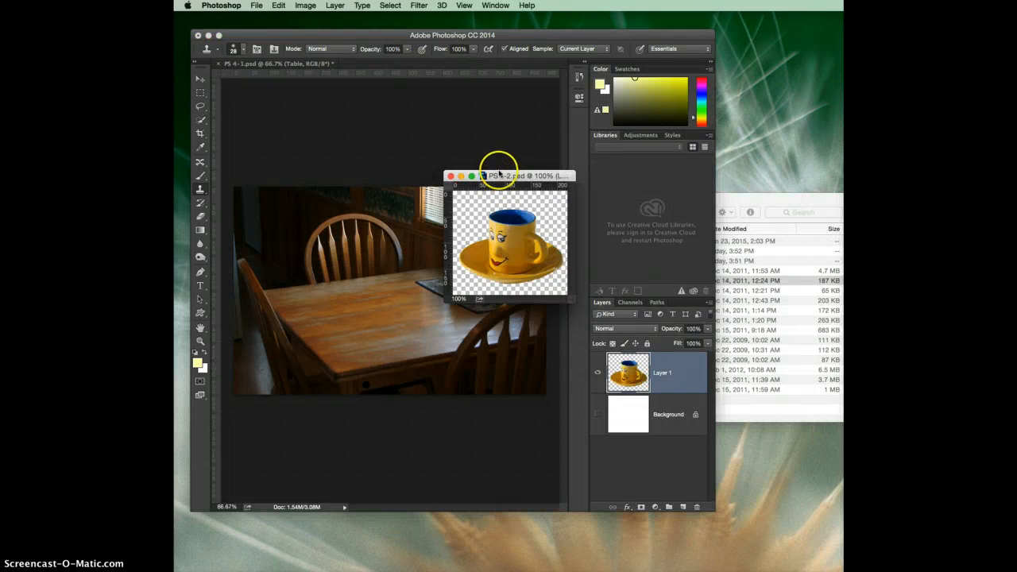
Float PS 4-1.psd in its own window near the workspace's upper edge and bring the cup document in front of it.
click(293, 94)
drag(293, 94, 302, 164)
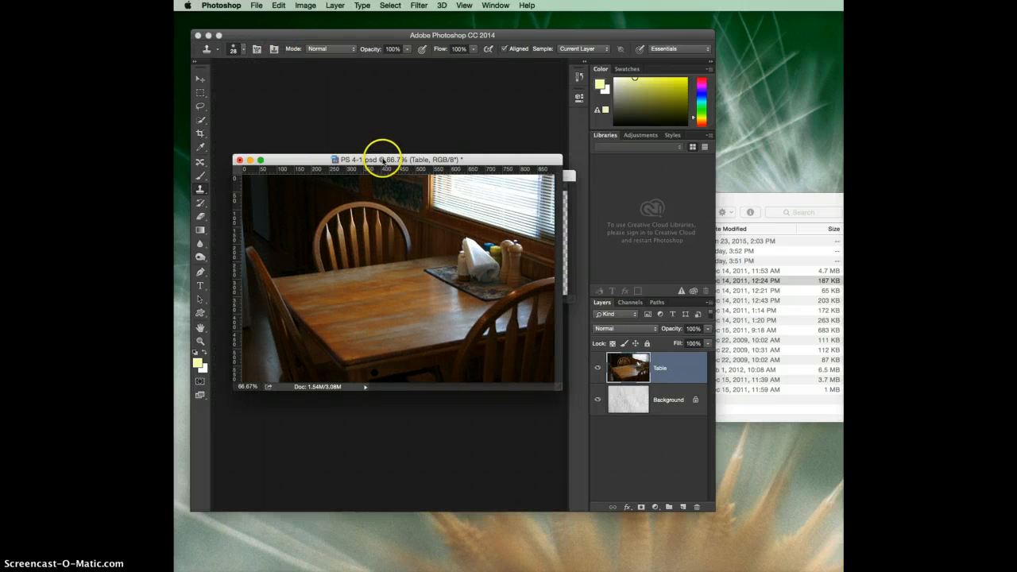
drag(379, 161, 360, 79)
click(569, 176)
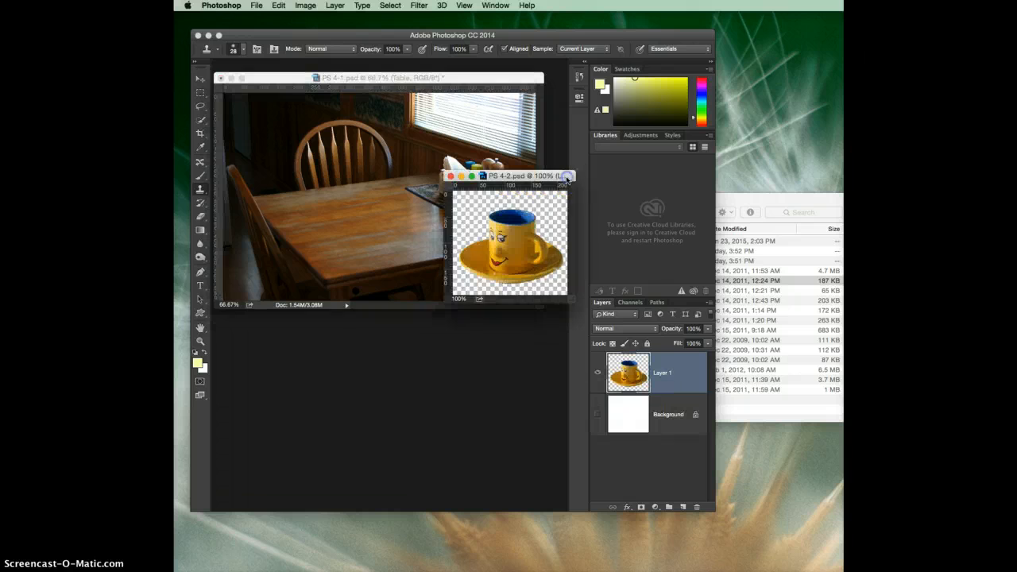
Dock PS 4-1.psd as a tab in the main application window and park the floating cup document near its lower edge.
drag(562, 191, 594, 233)
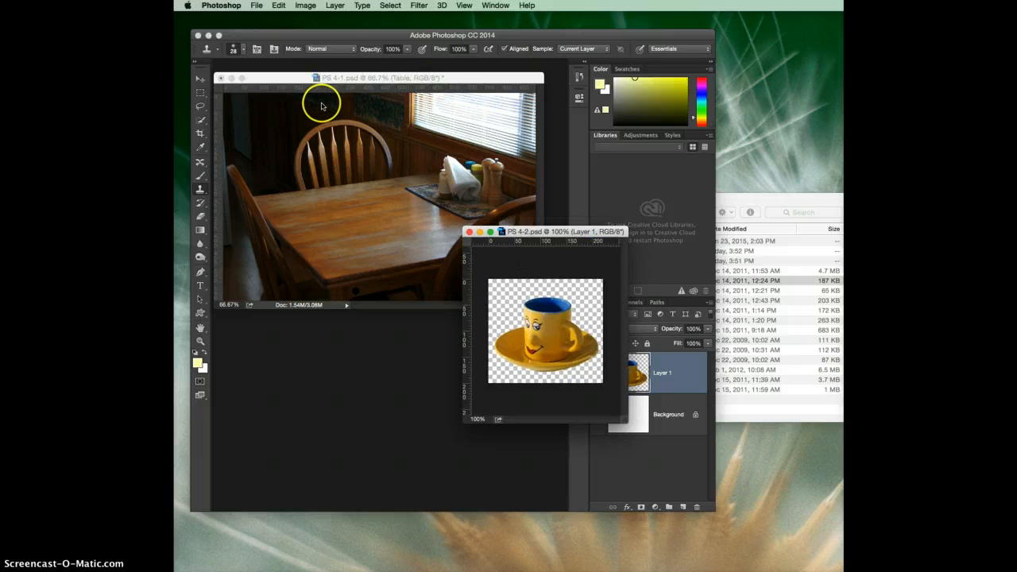
drag(358, 74, 356, 63)
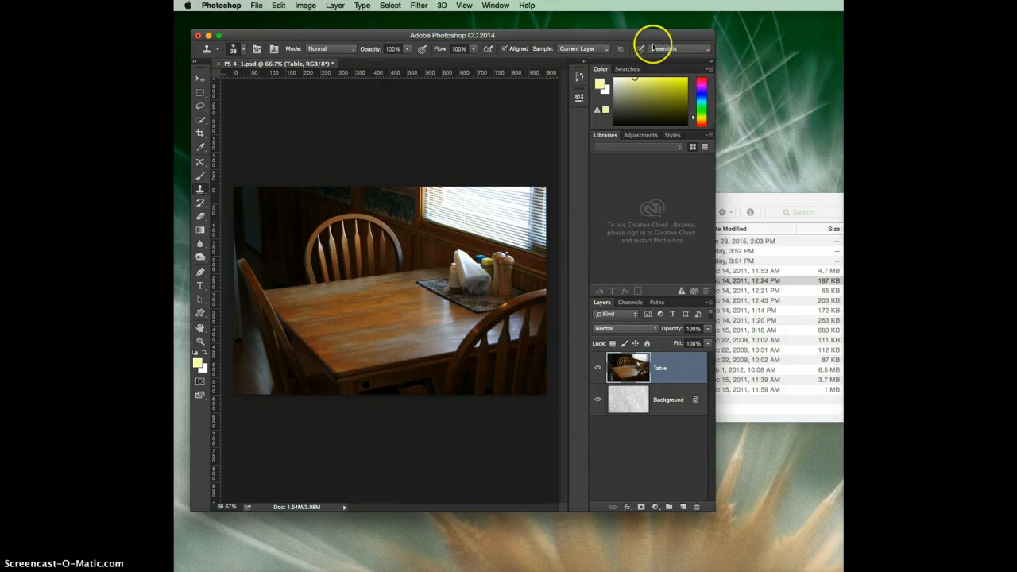
drag(651, 36, 1015, 108)
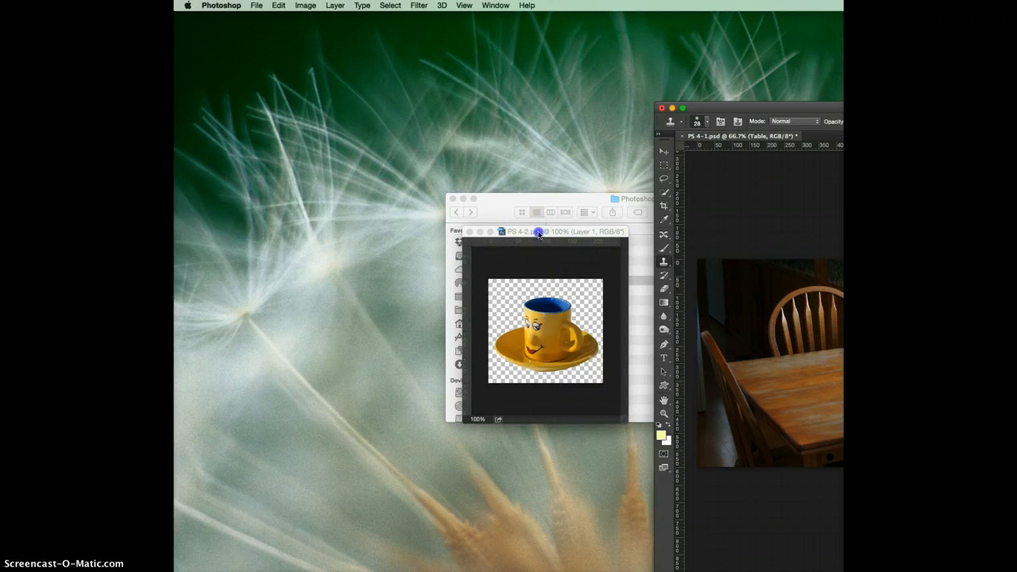
drag(539, 232, 511, 469)
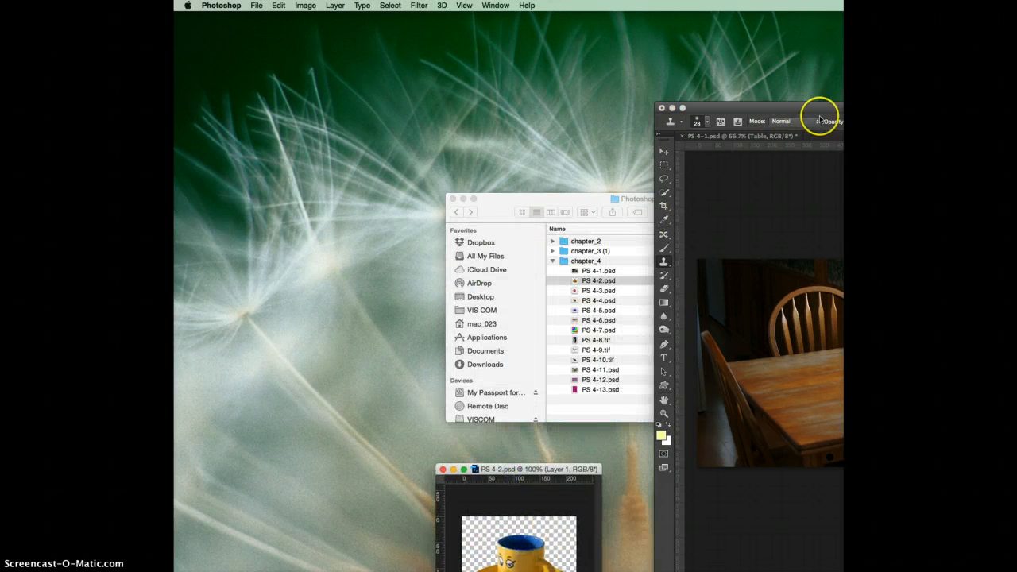
drag(928, 108, 452, 32)
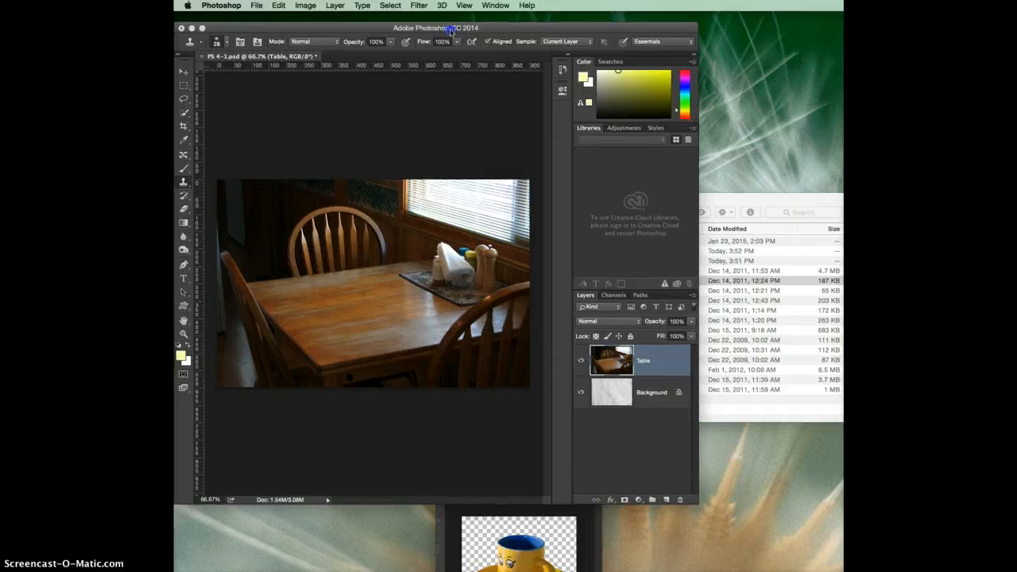
Dock the floating PS 4-2.psd as a tab beside PS 4-1.psd.
click(597, 547)
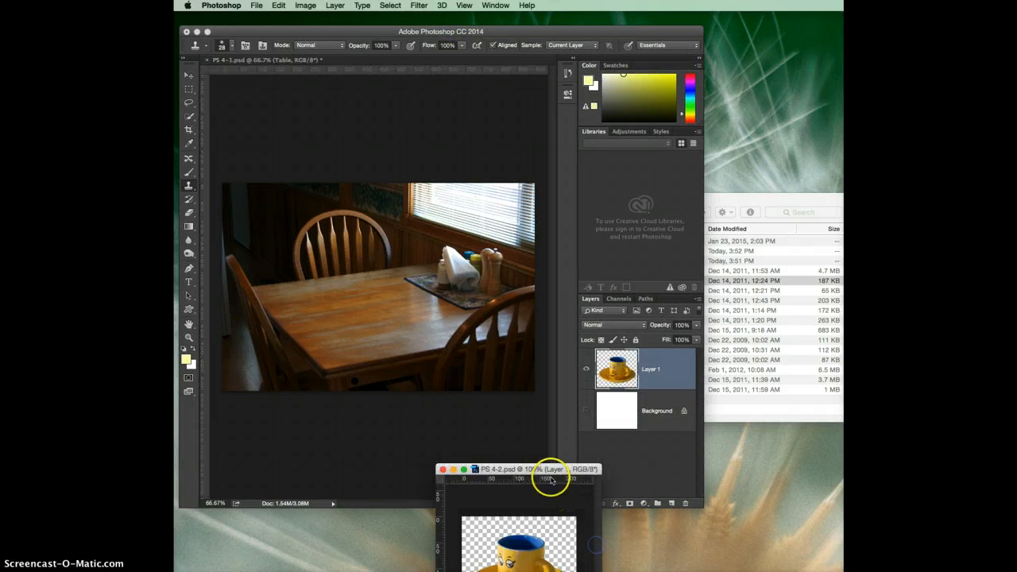
drag(544, 469, 468, 66)
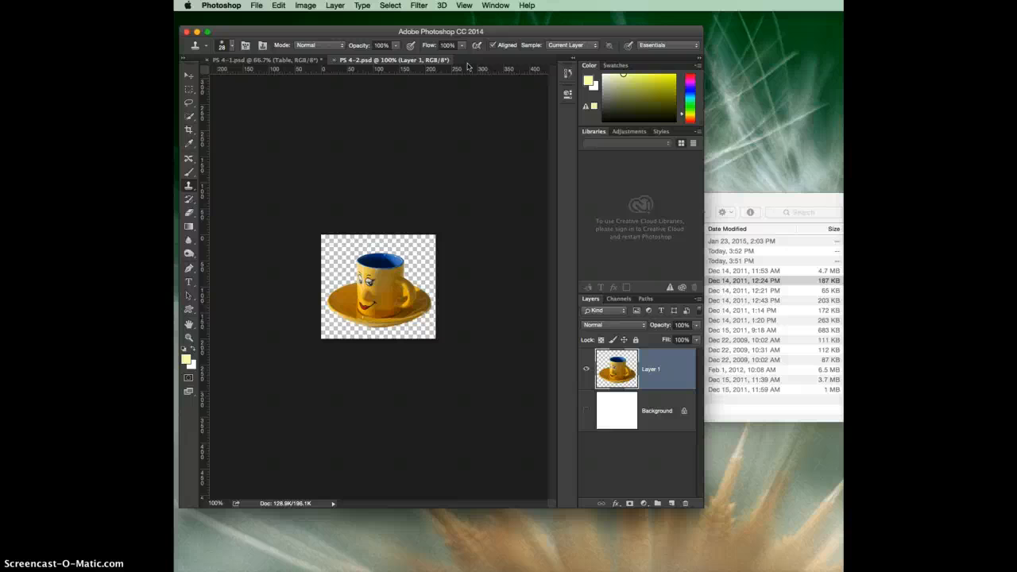
Activate the Move tool and nudge the cup layer slightly upward within PS 4-2.psd.
click(340, 479)
click(385, 270)
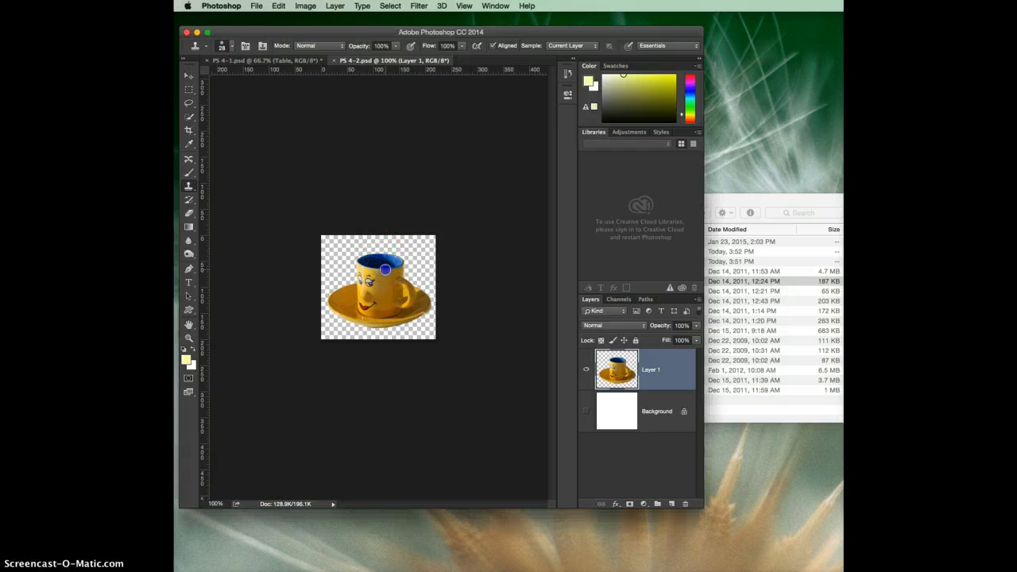
click(189, 76)
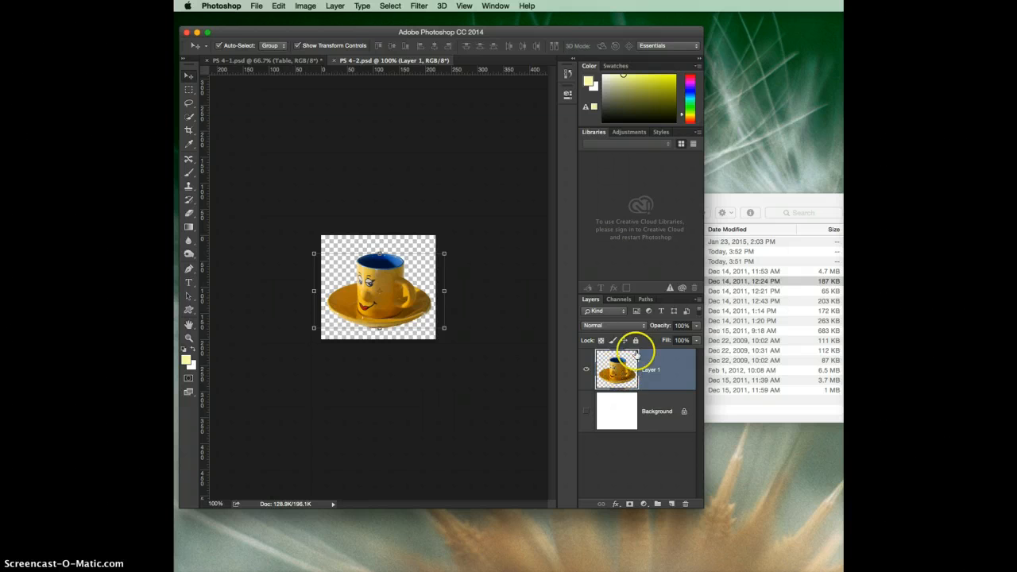
drag(353, 259, 387, 271)
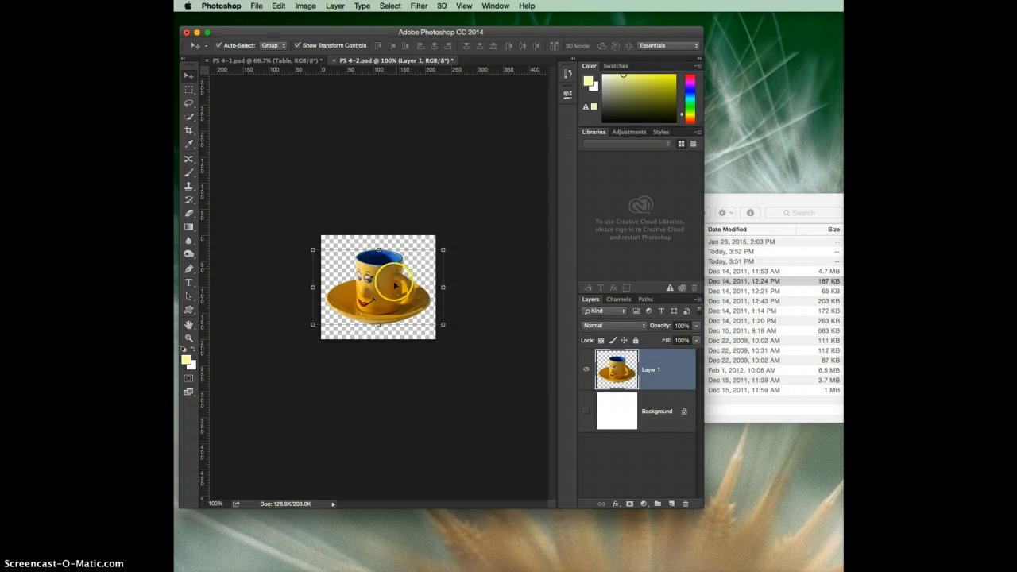
Float PS 4-2.psd in its own window, copy its cup layer onto the tabletop in PS 4-1.psd, and undo the copy.
drag(407, 62, 500, 77)
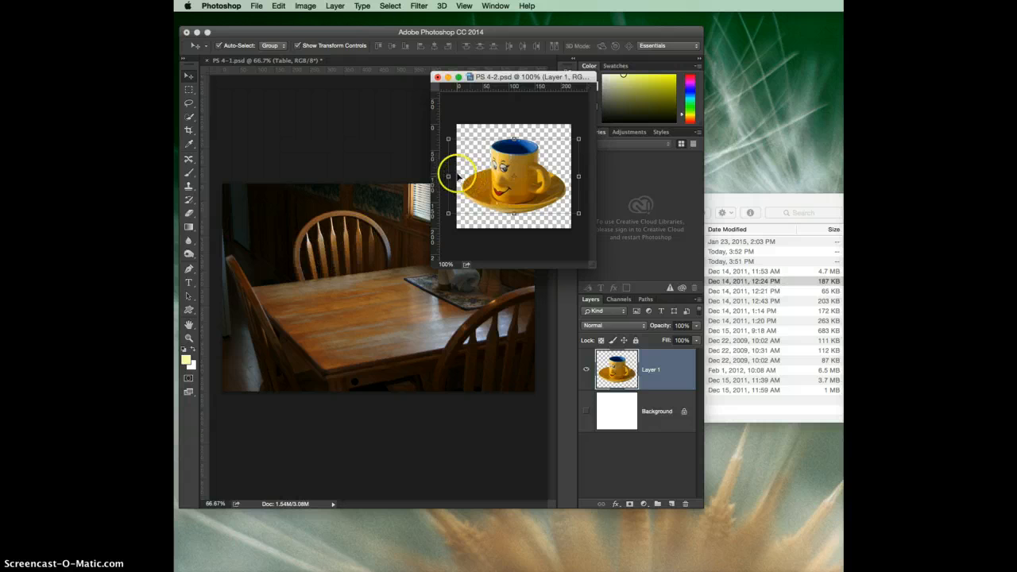
drag(502, 165, 397, 286)
drag(364, 318, 364, 318)
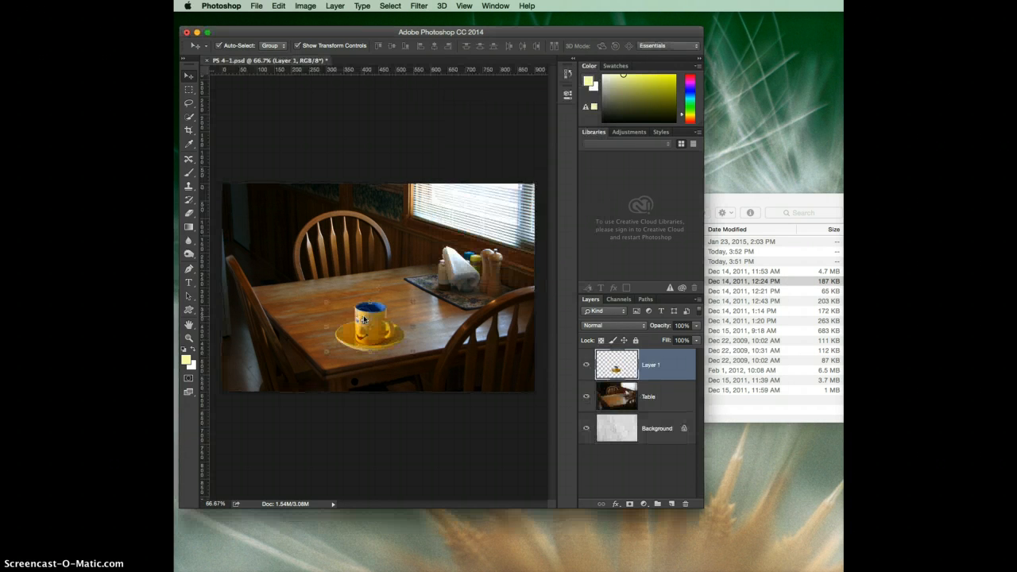
click(363, 302)
key(super+z)
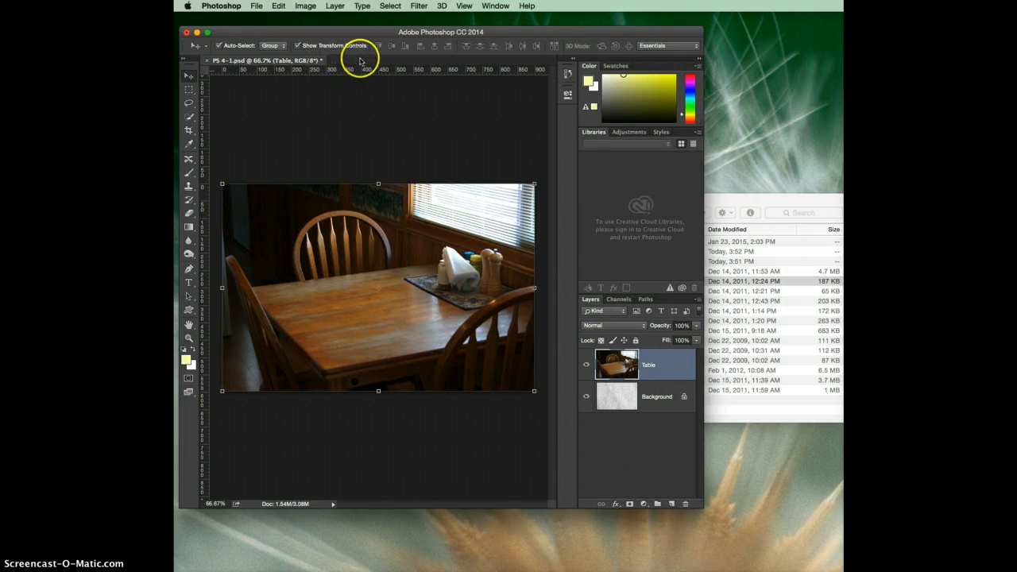
Bring PS 4-2.psd forward from Finder's chapter_4 folder and dock it again as a tab beside PS 4-1.psd.
click(762, 203)
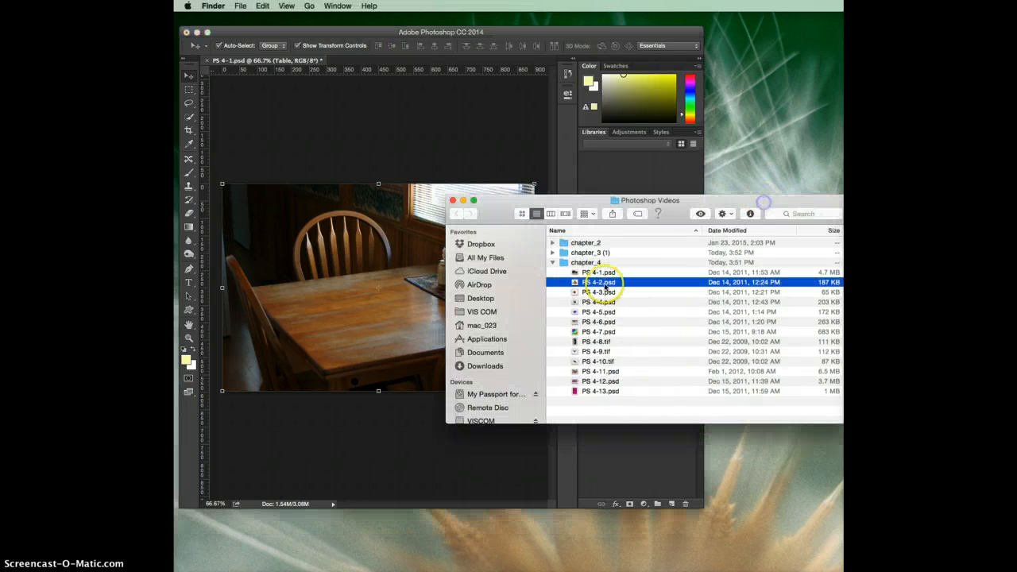
drag(577, 282, 639, 435)
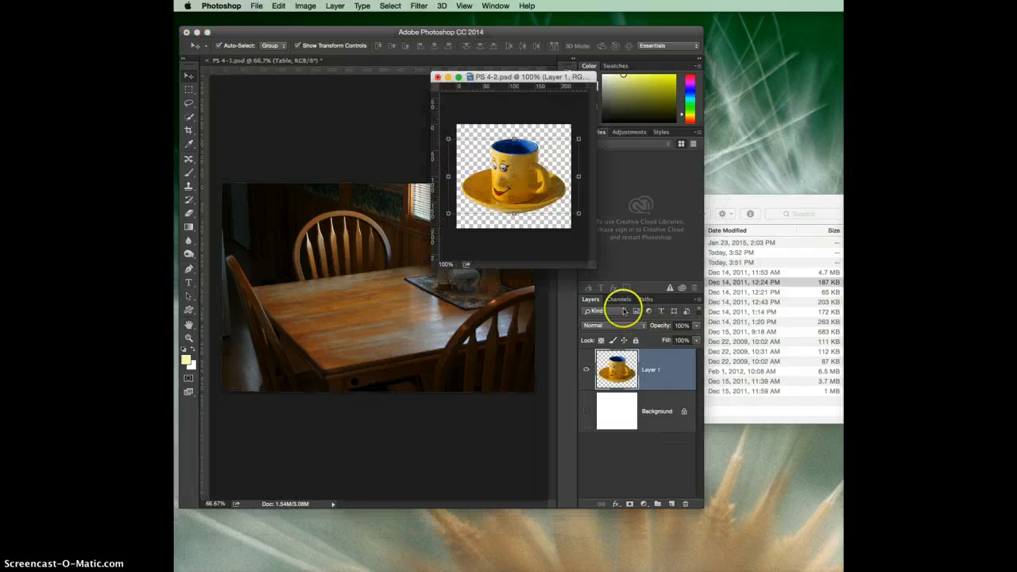
drag(504, 73, 414, 65)
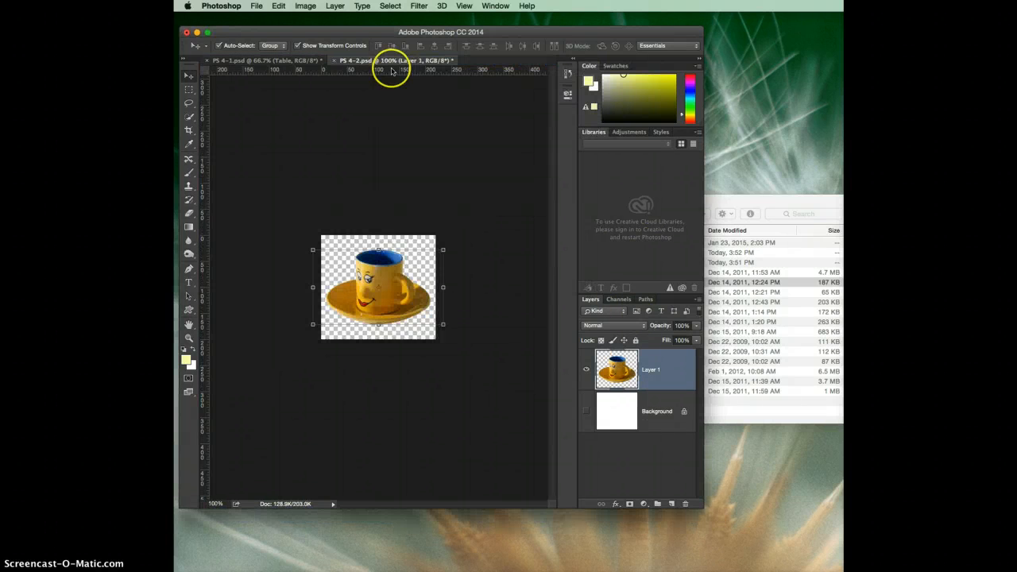
Copy the cup layer from PS 4-2.psd into PS 4-1.psd and position it on the tabletop in front of the rear chair.
drag(368, 275, 286, 62)
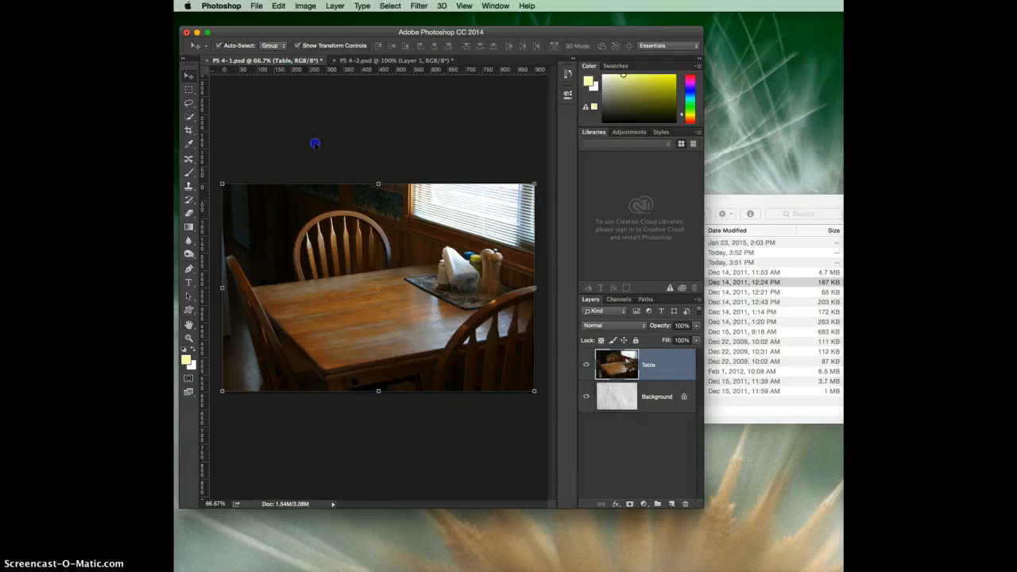
drag(349, 258, 359, 252)
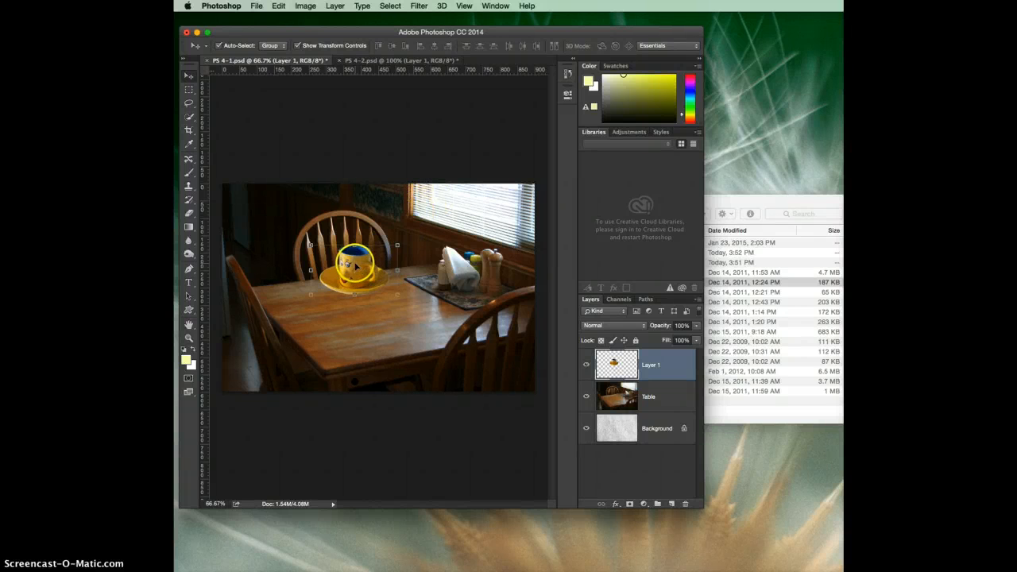
drag(347, 261, 352, 304)
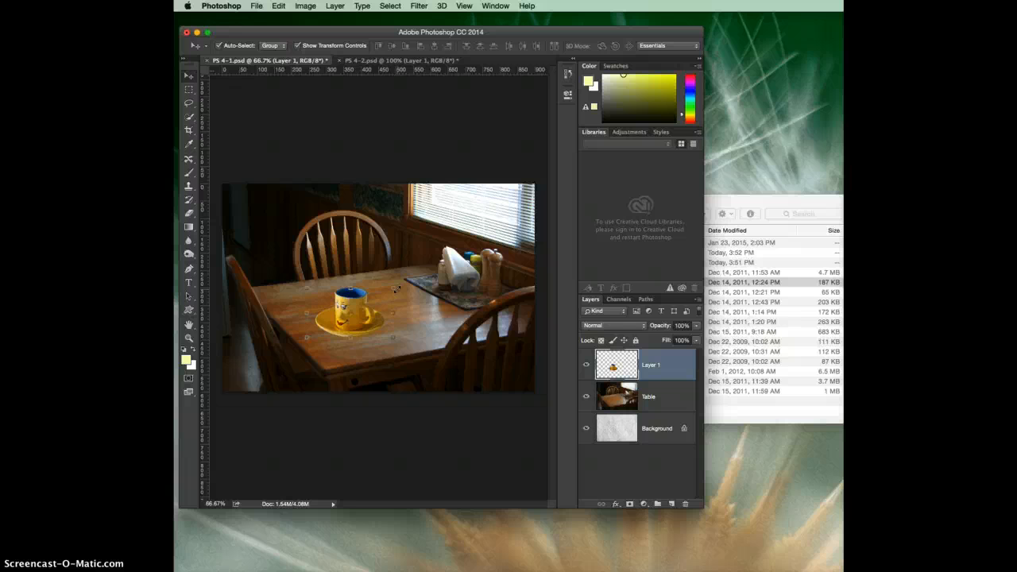
Close PS 4-2.psd without saving its changes.
click(724, 199)
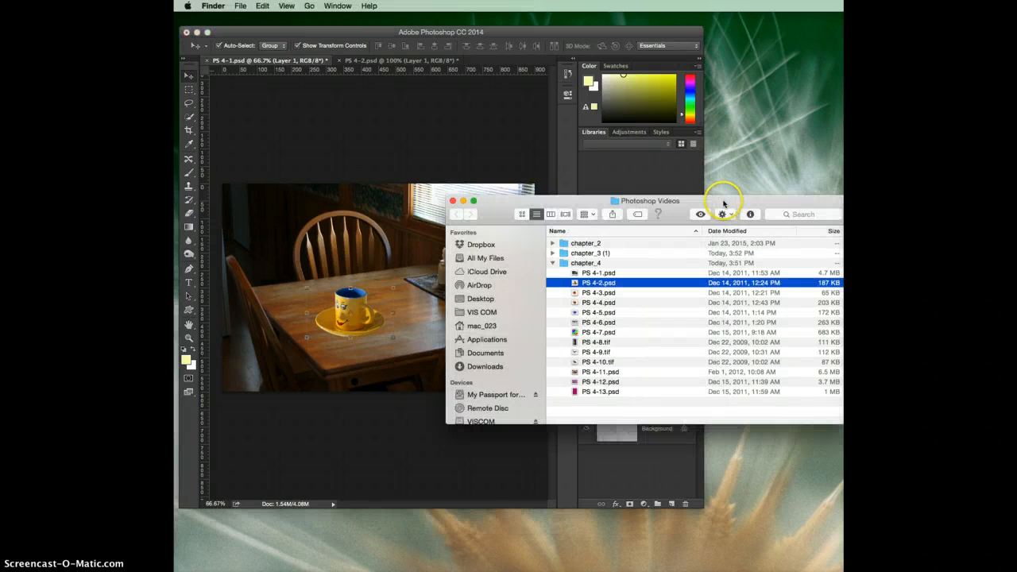
click(398, 64)
click(338, 60)
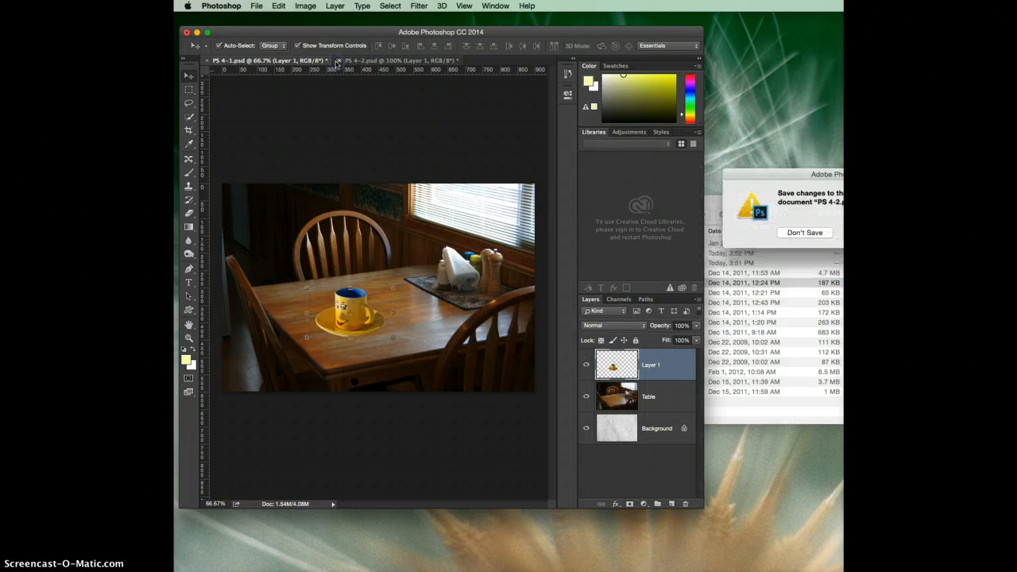
click(800, 232)
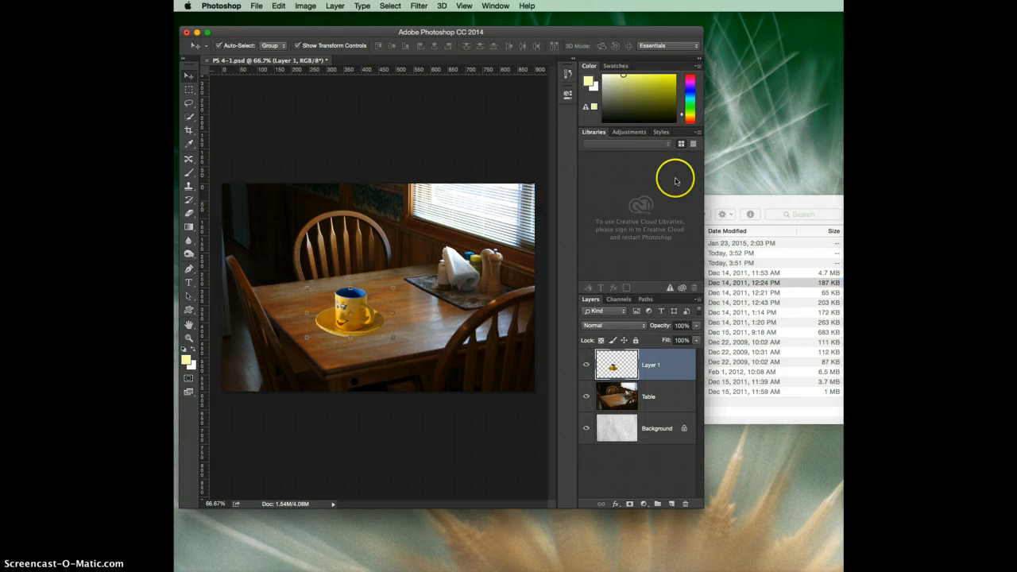
Place PS 4-2.psd from Finder's chapter_4 folder into the table image as a smart object and hide Layer 1.
click(810, 208)
key(super+i)
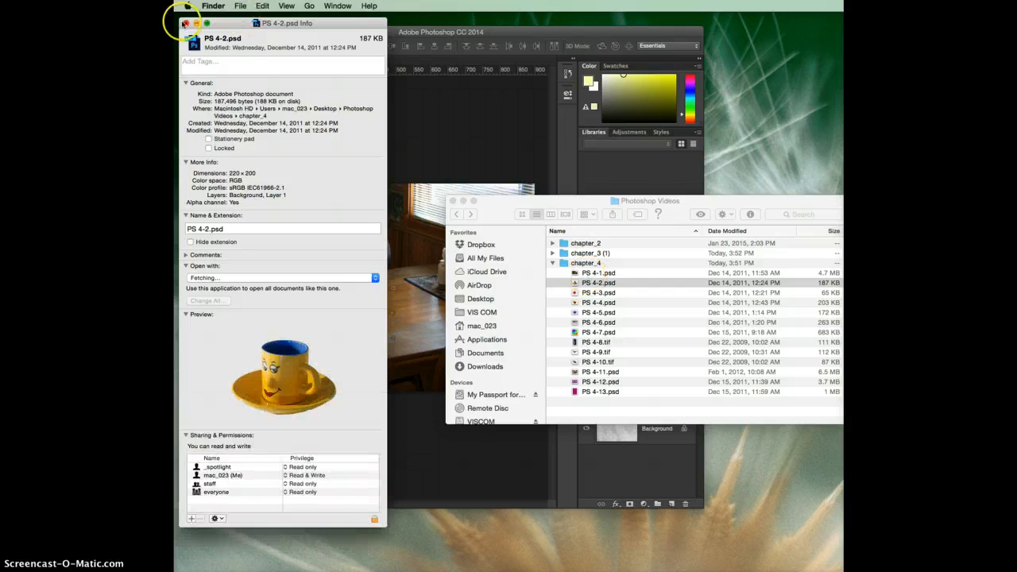
click(185, 23)
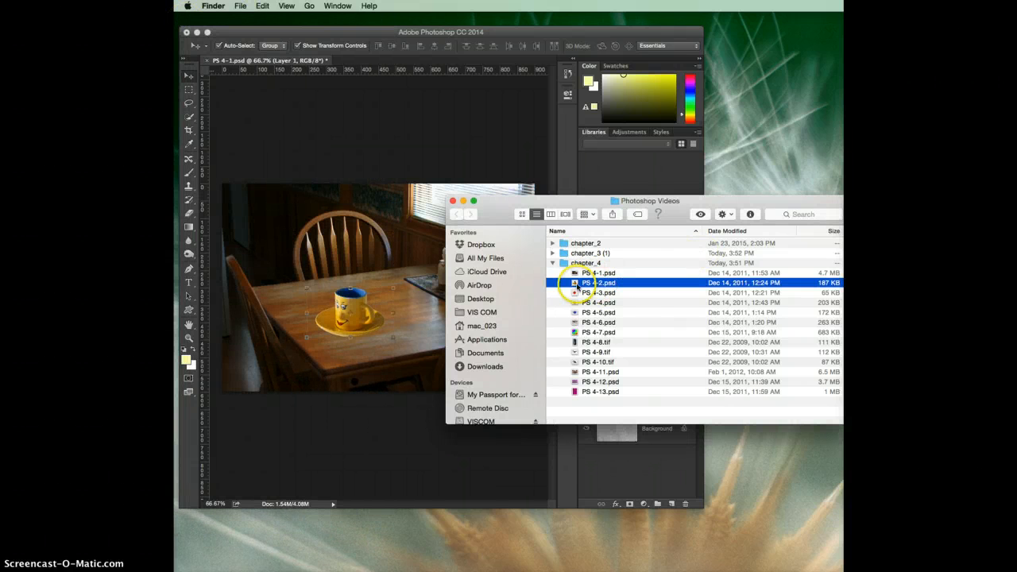
drag(578, 286, 407, 272)
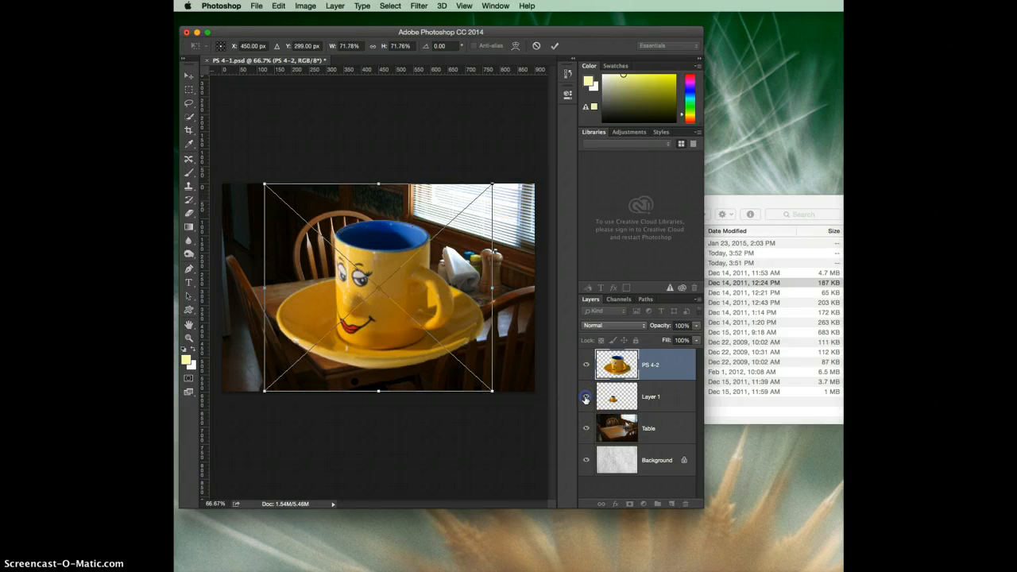
click(556, 49)
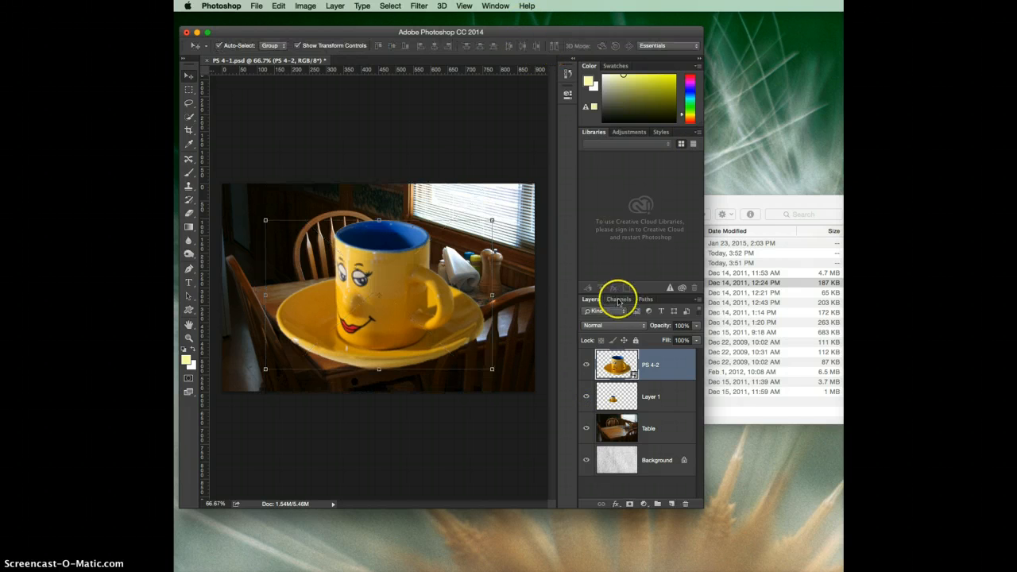
click(586, 398)
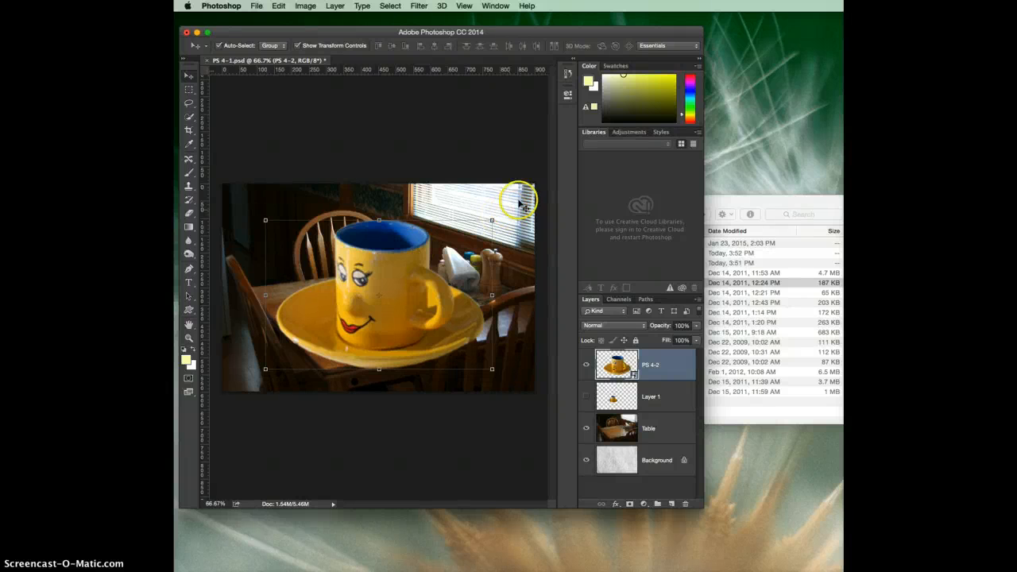
Scale the placed PS 4-2 cup to about 20% and position it on the tabletop at about X 368.5, Y 383.5 px.
click(480, 235)
drag(480, 235, 478, 197)
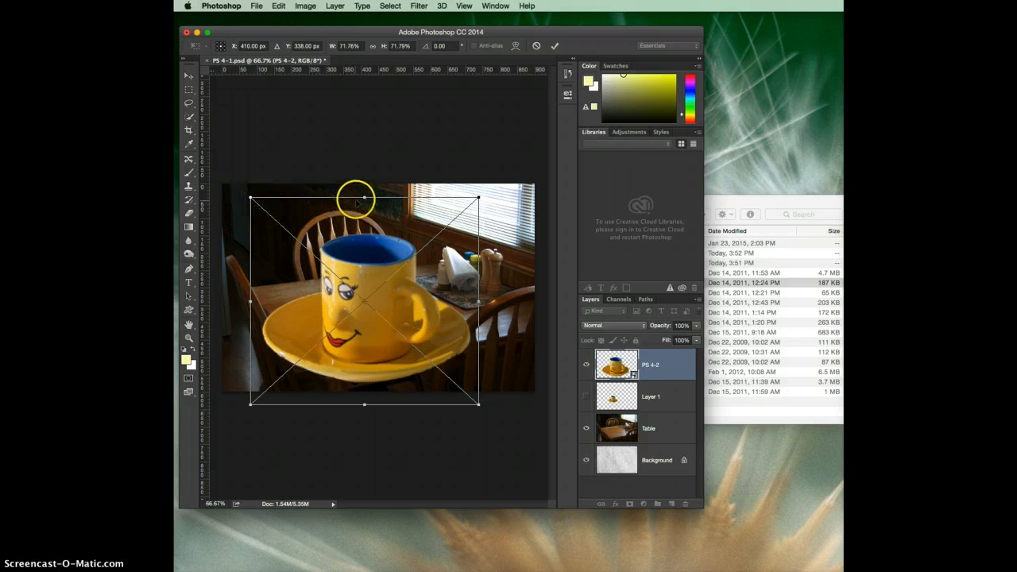
drag(477, 197, 328, 334)
drag(324, 342, 356, 321)
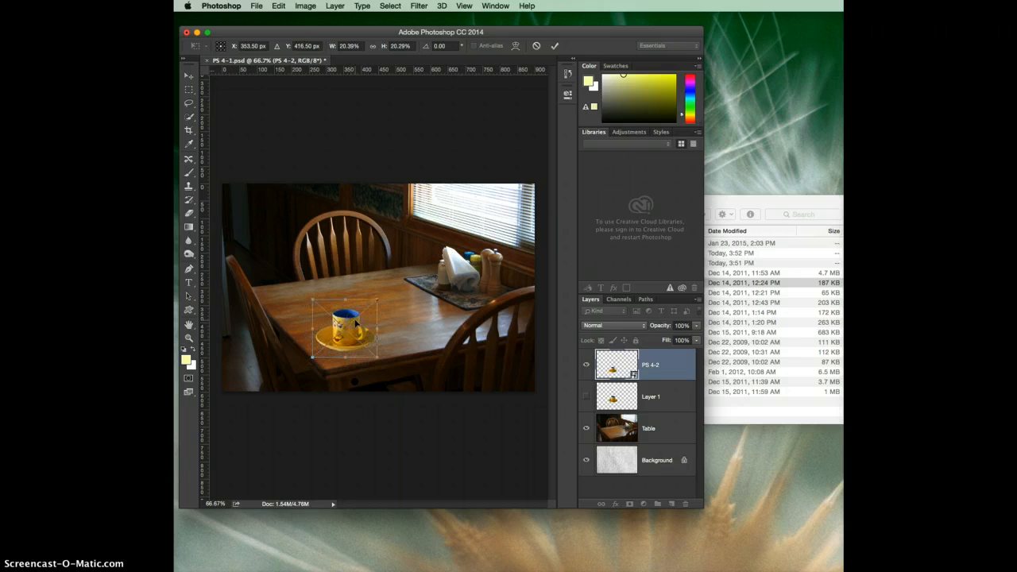
click(347, 326)
drag(350, 324, 354, 315)
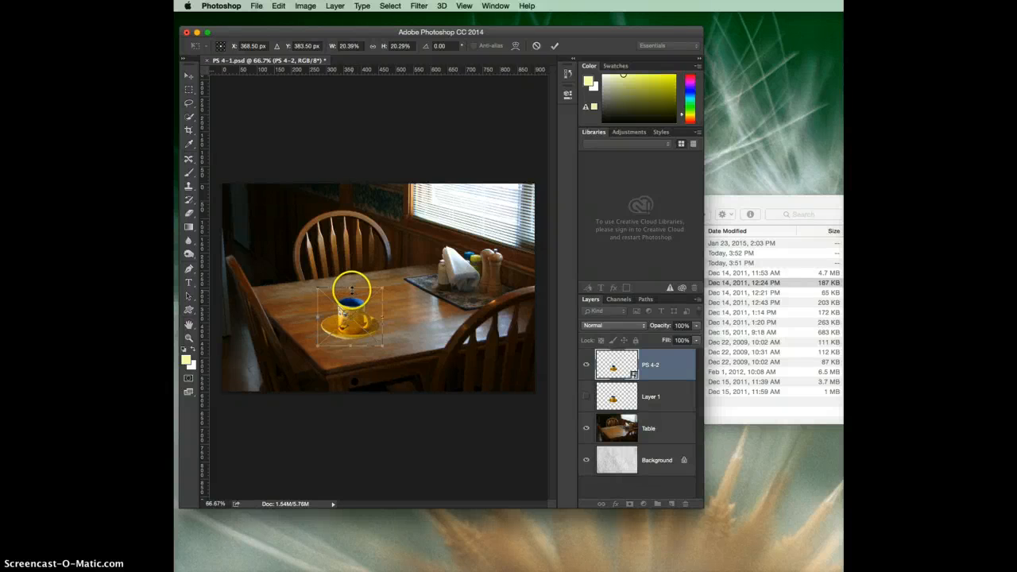
Dismiss the request to place the file, commit the cup's transformation, and undo it.
click(188, 77)
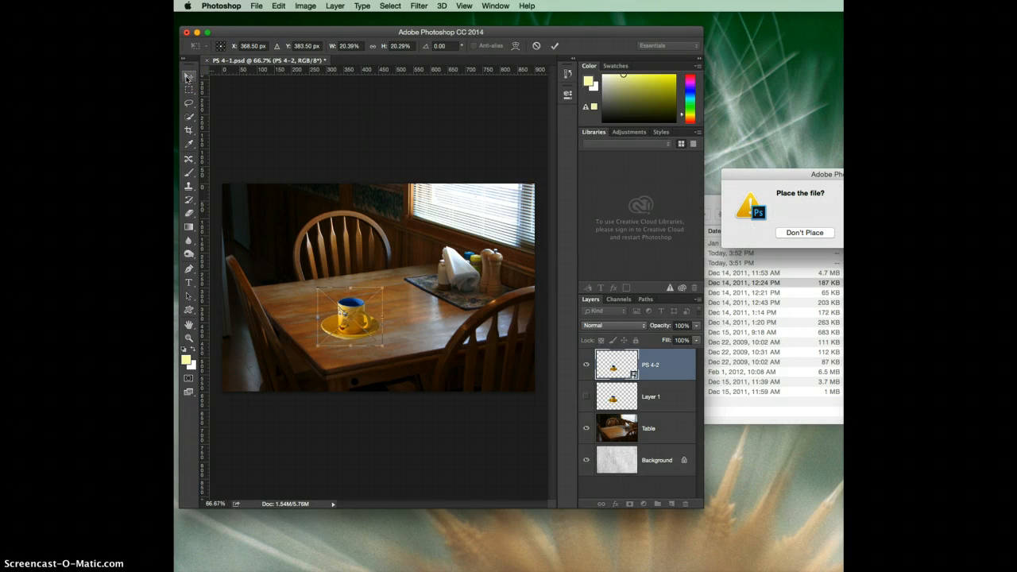
drag(772, 170, 394, 98)
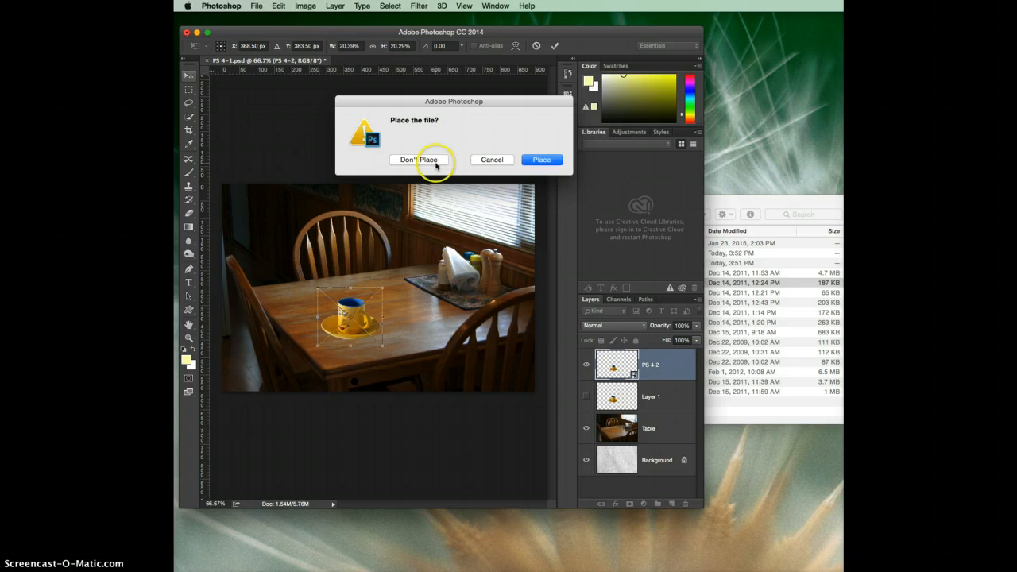
click(501, 163)
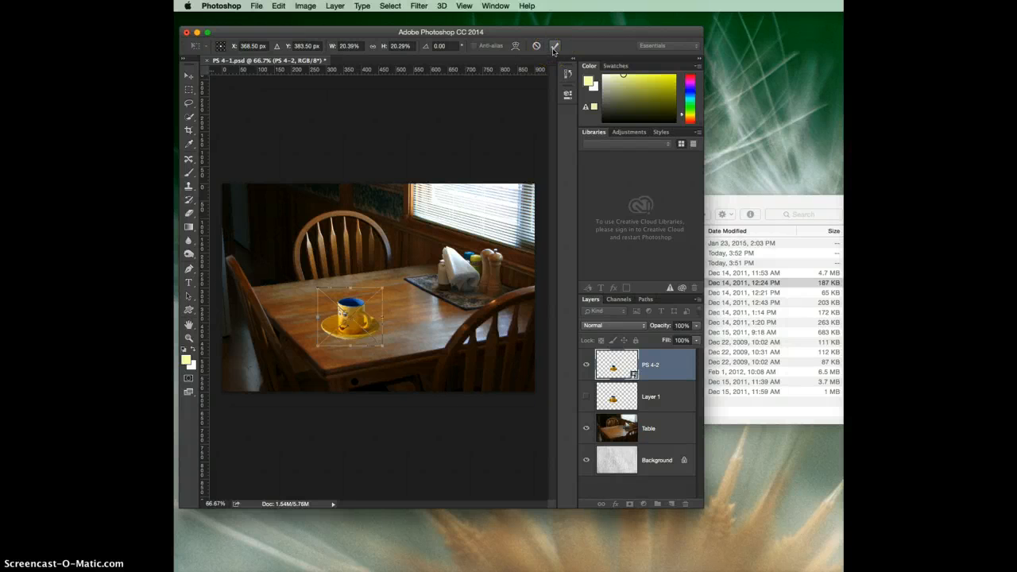
click(553, 46)
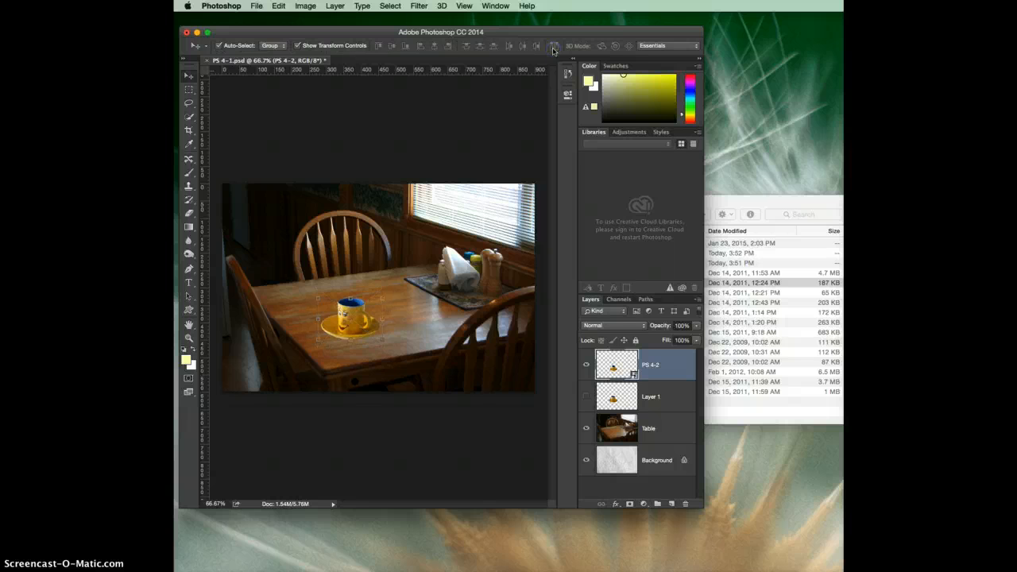
key(super+z)
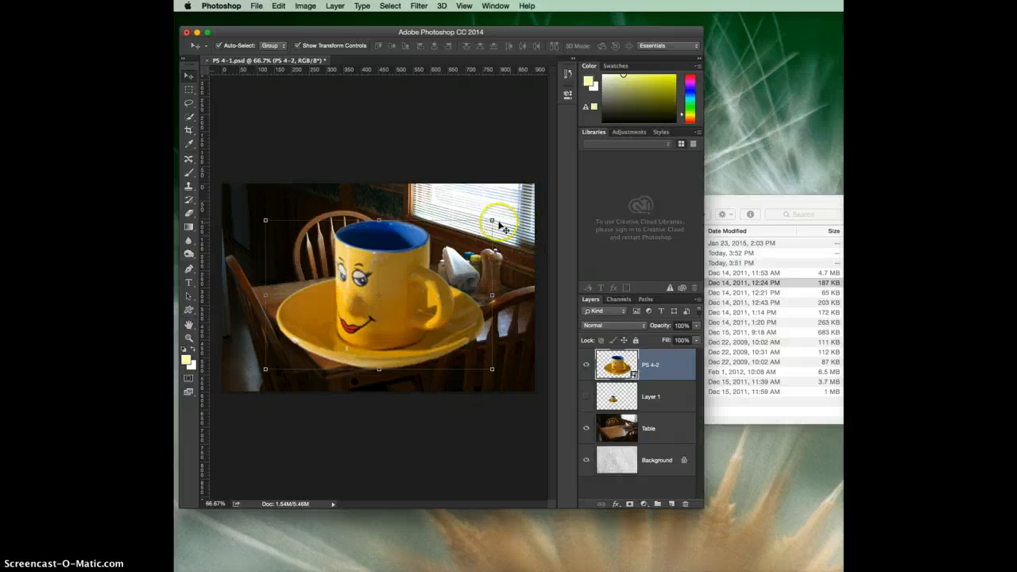
Try scaling the PS 4-2 cup to about 16% near the table's front edge at about X 358.5, Y 441 px, and undo the committed transformation.
drag(492, 219, 486, 227)
key(super+z)
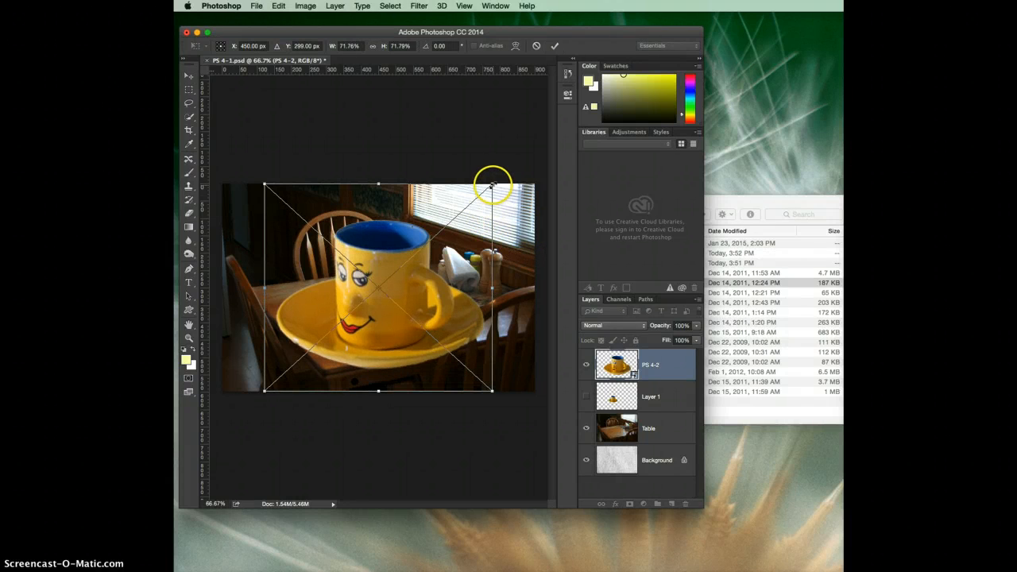
drag(491, 184, 357, 338)
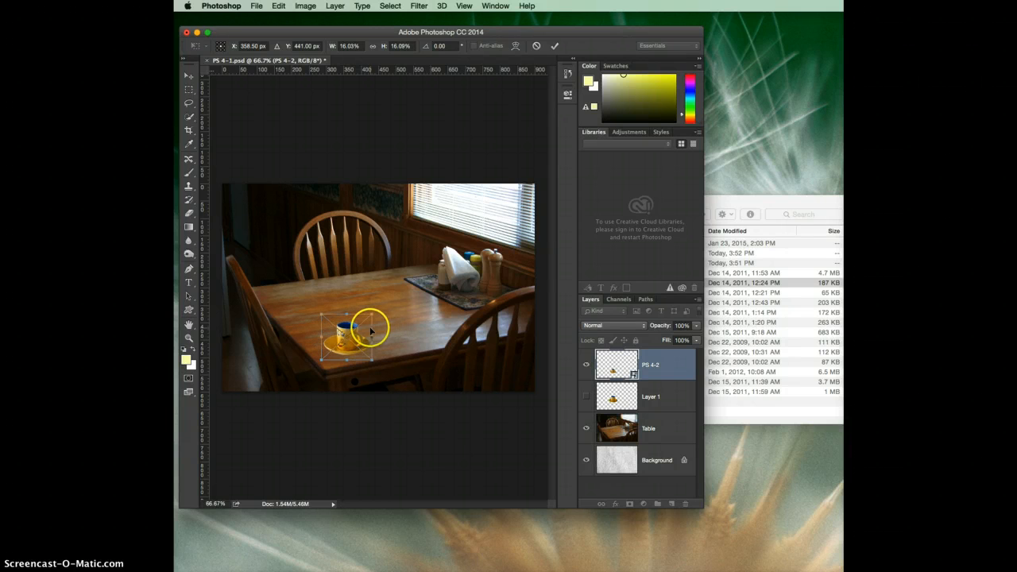
key(Return)
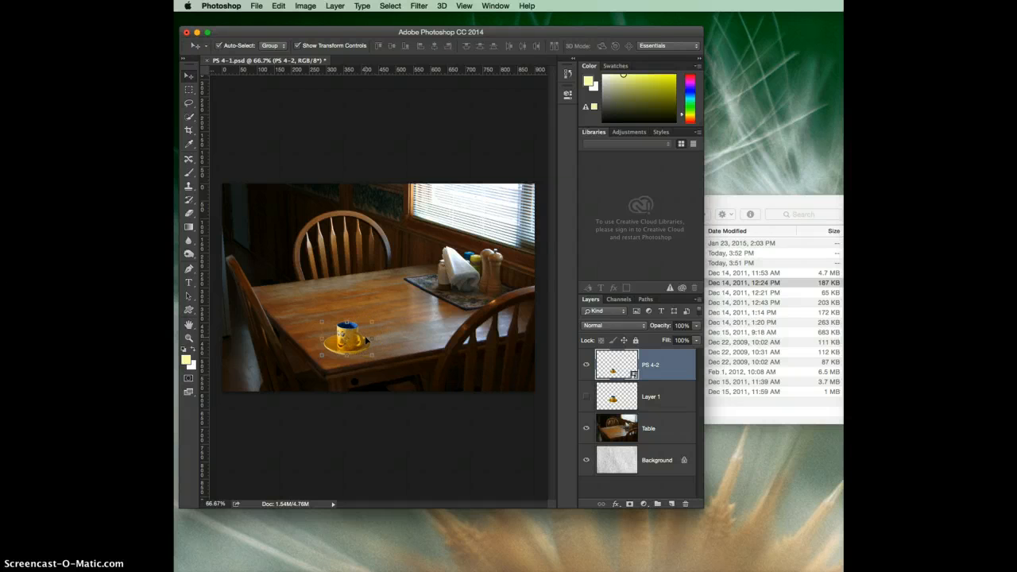
key(super+z)
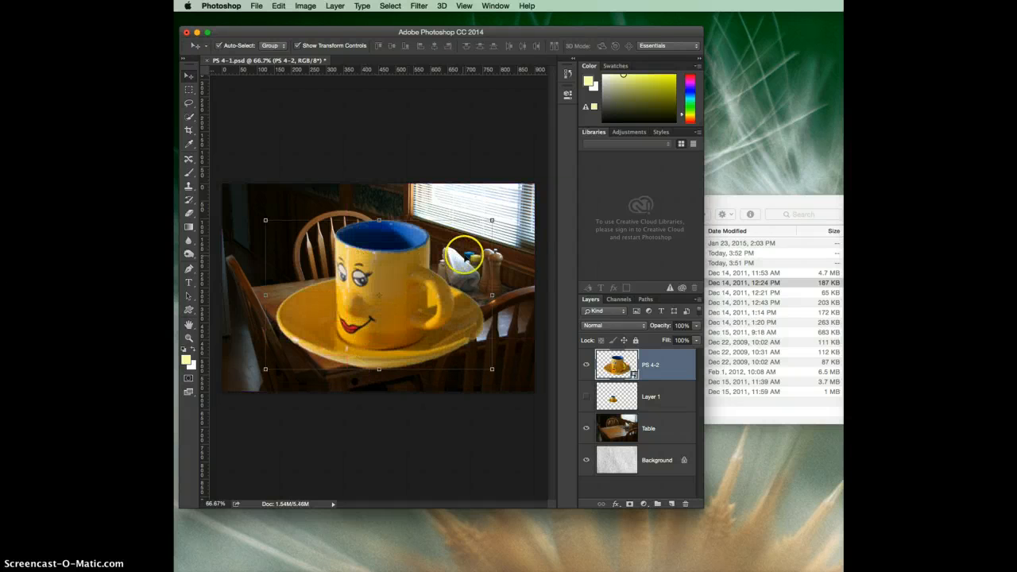
Scale the PS 4-2 cup to about 16.5%, position it near the table's front corner at about X 349.5, Y 447 px, and commit the transformation.
drag(493, 221, 395, 305)
key(super+z)
drag(490, 184, 351, 351)
drag(370, 315, 354, 341)
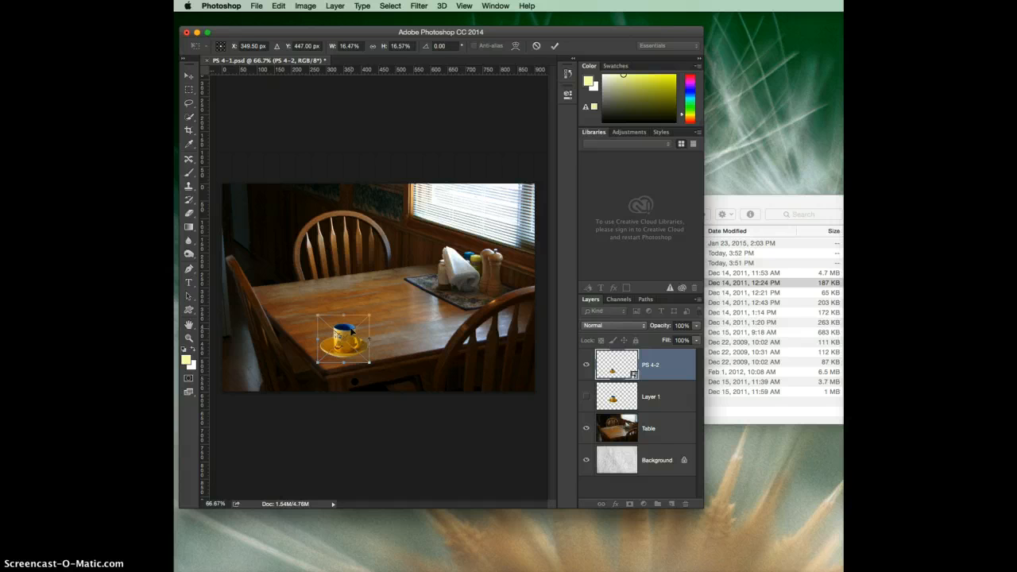
key(Return)
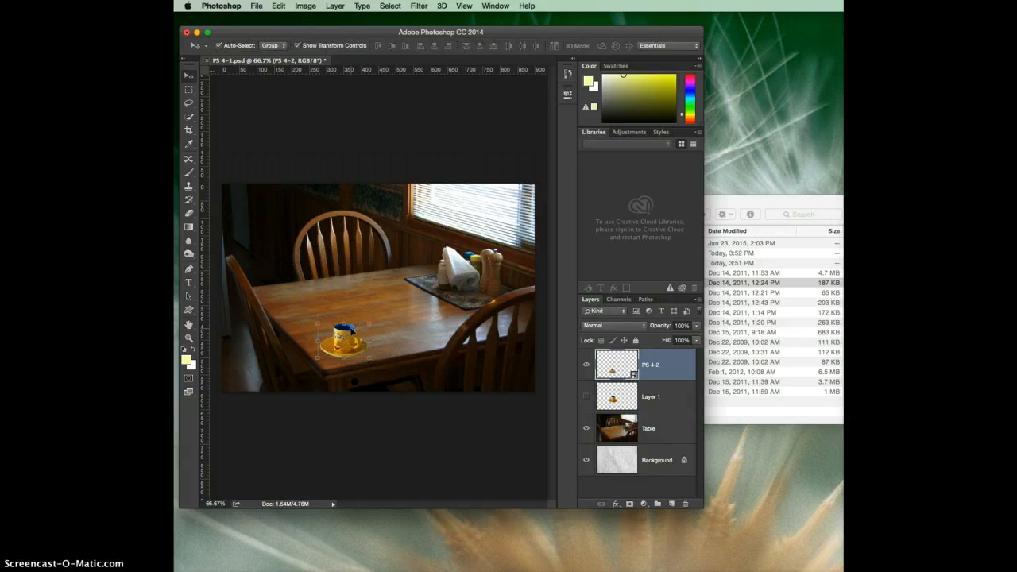